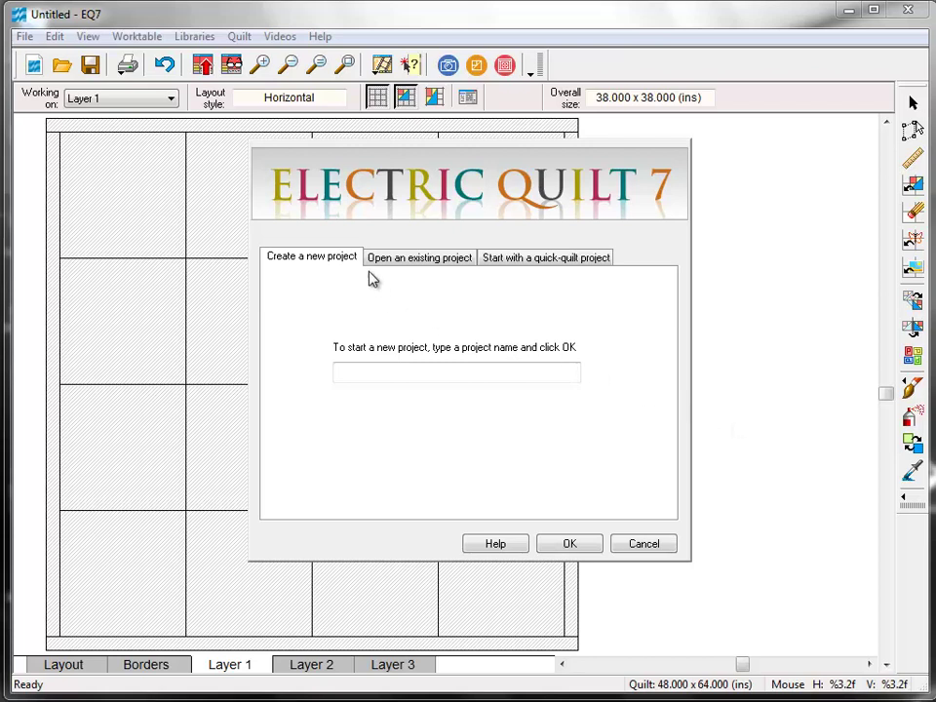
Step: Open the Jump Start Sew Along.PJ7 project from the recent projects list
left_click(462, 268)
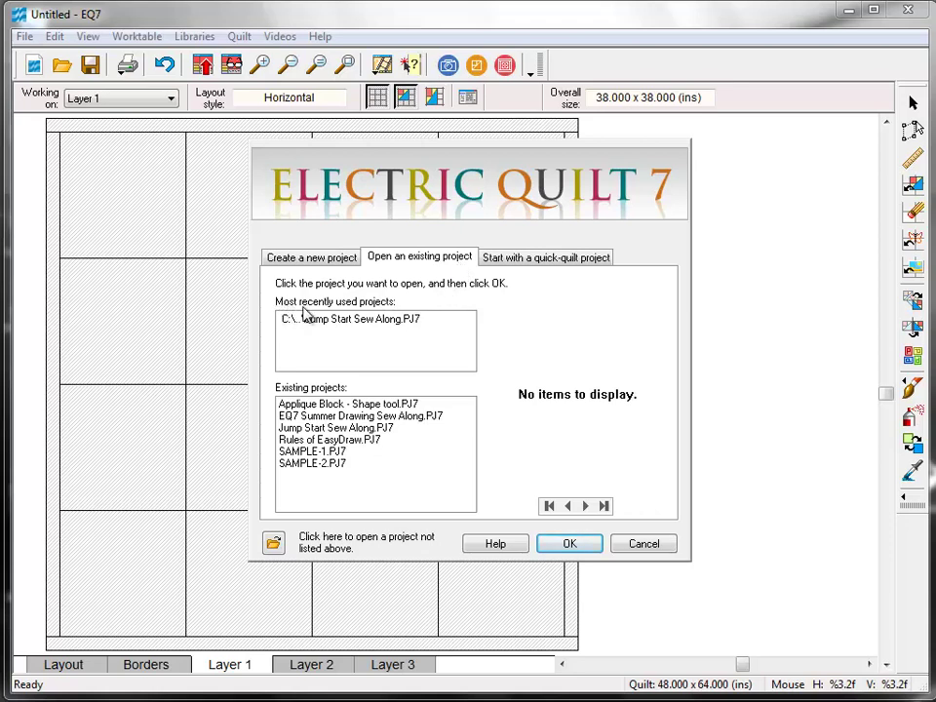
left_click(393, 326)
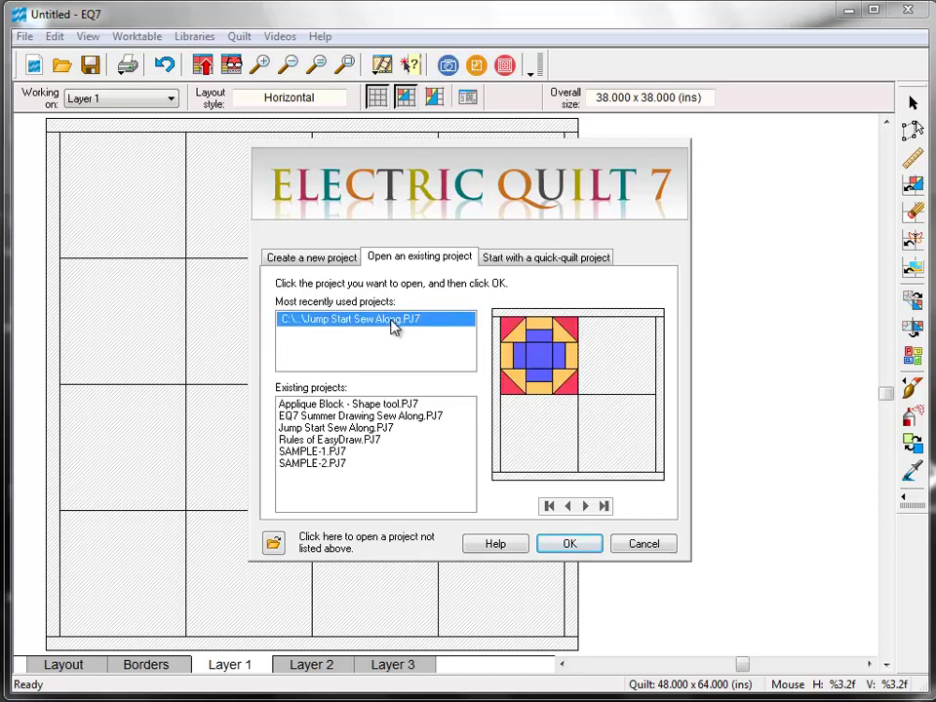
left_click(569, 544)
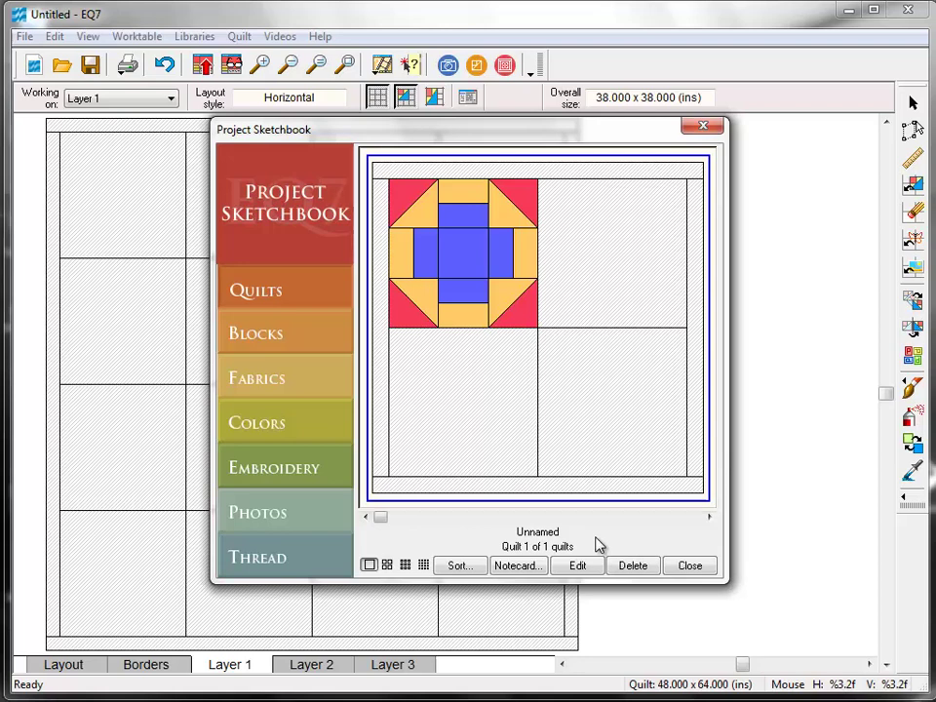
Step: Check the sketchbook's blocks, then load the saved quilt onto the worktable for editing
left_click(310, 338)
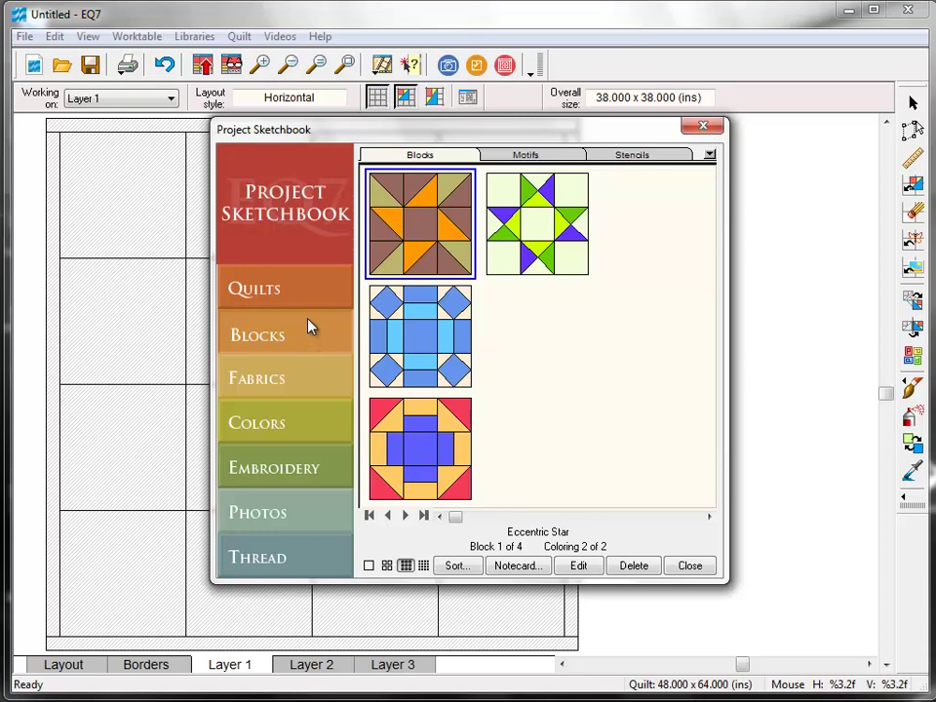
left_click(306, 296)
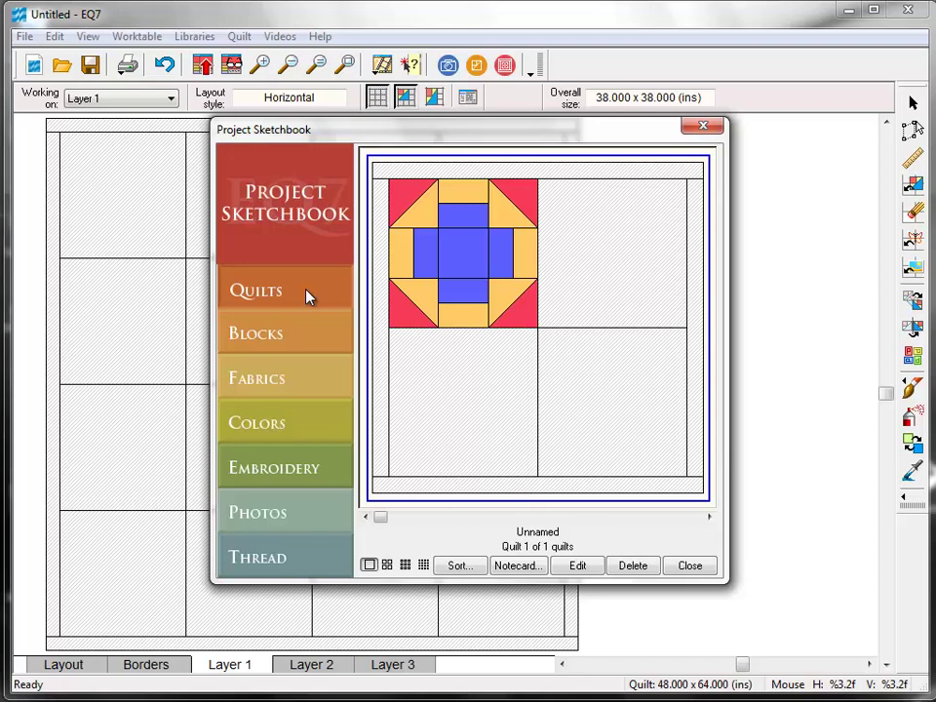
left_click(577, 565)
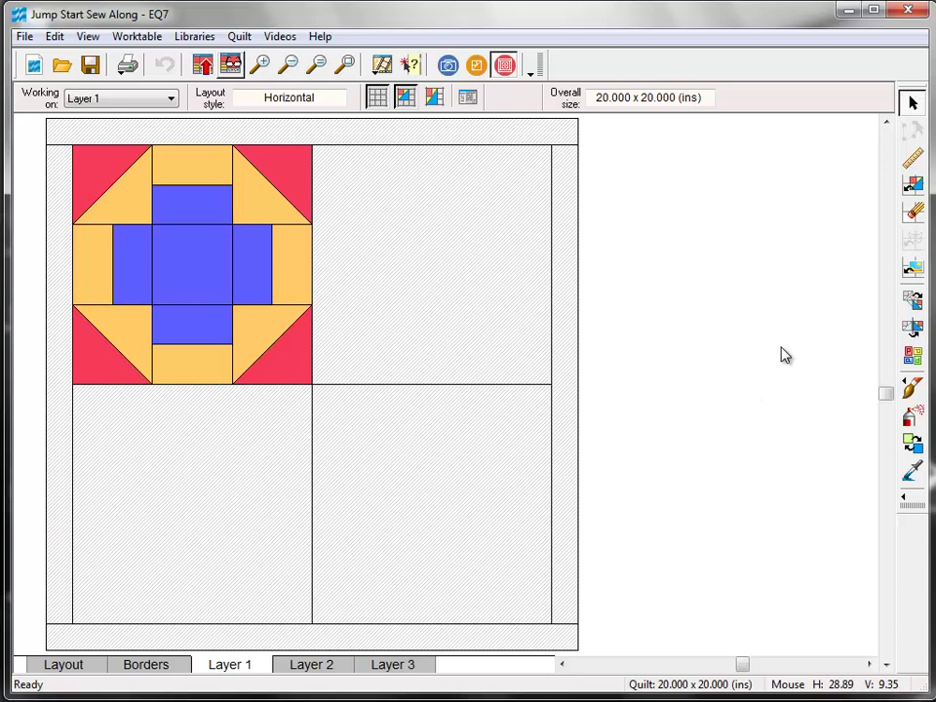
Step: Set the Eccentric Star block from Sketchbook Blocks into the lower-left quilt cell
left_click(914, 187)
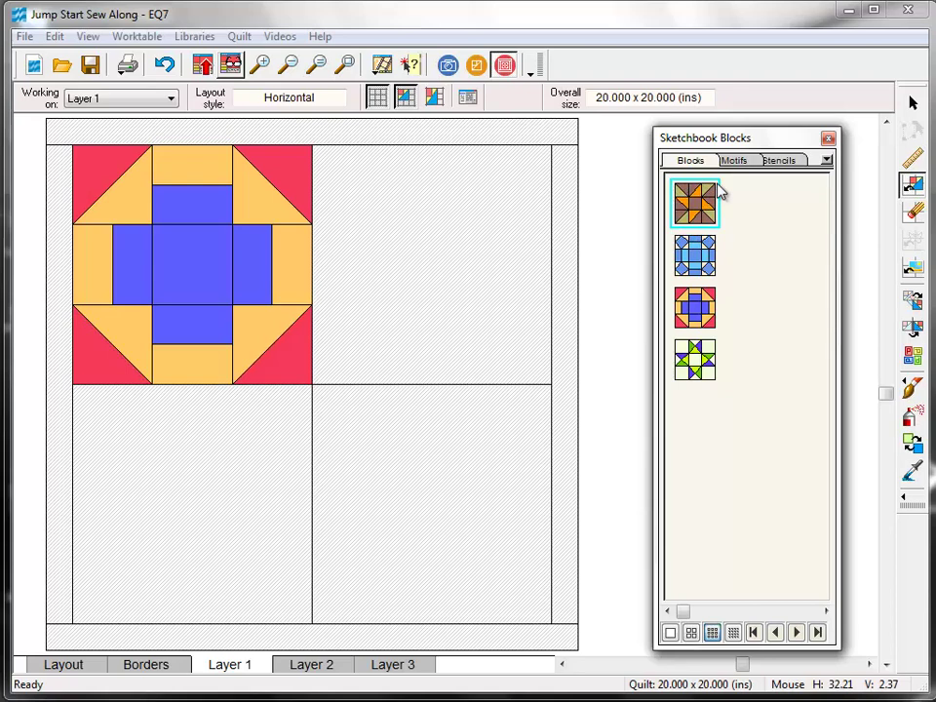
mouse_move(719, 193)
left_mouse_down()
mouse_move(428, 349)
mouse_move(225, 488)
mouse_move(204, 489)
left_mouse_up()
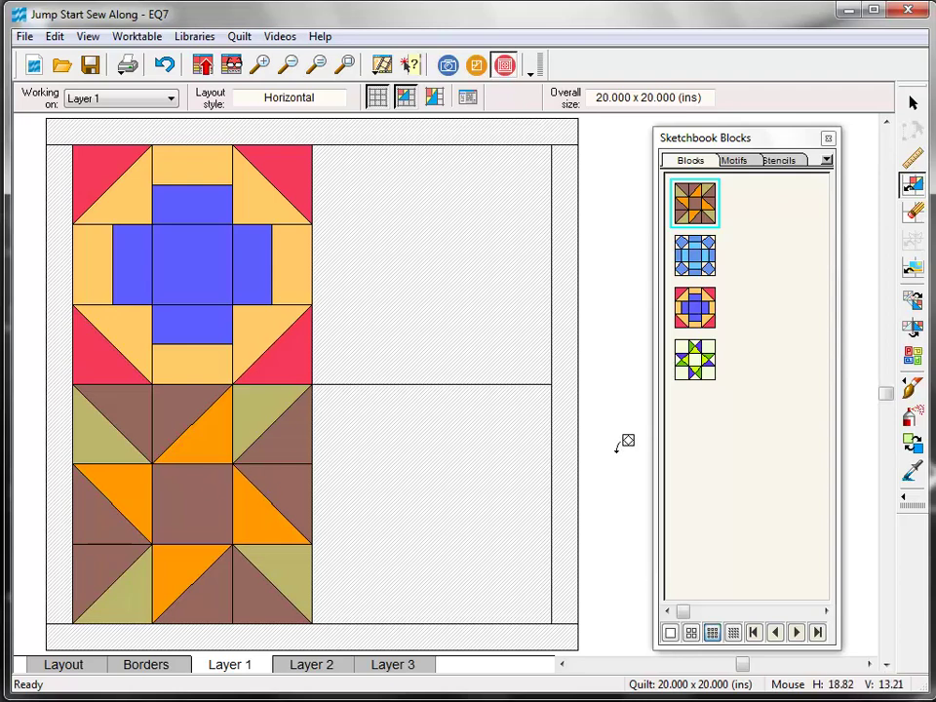
Step: With the Paintbrush selected, browse the sketchbook fabrics and solid colours, ending on fabrics
left_click(911, 390)
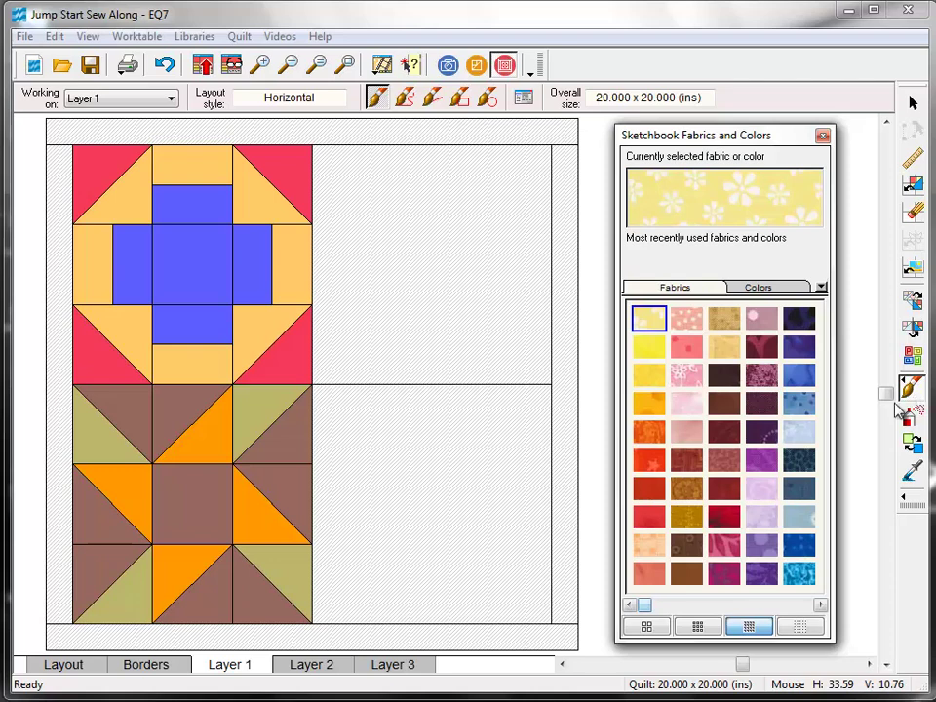
key("Down")
left_click_drag(649, 605, 810, 610)
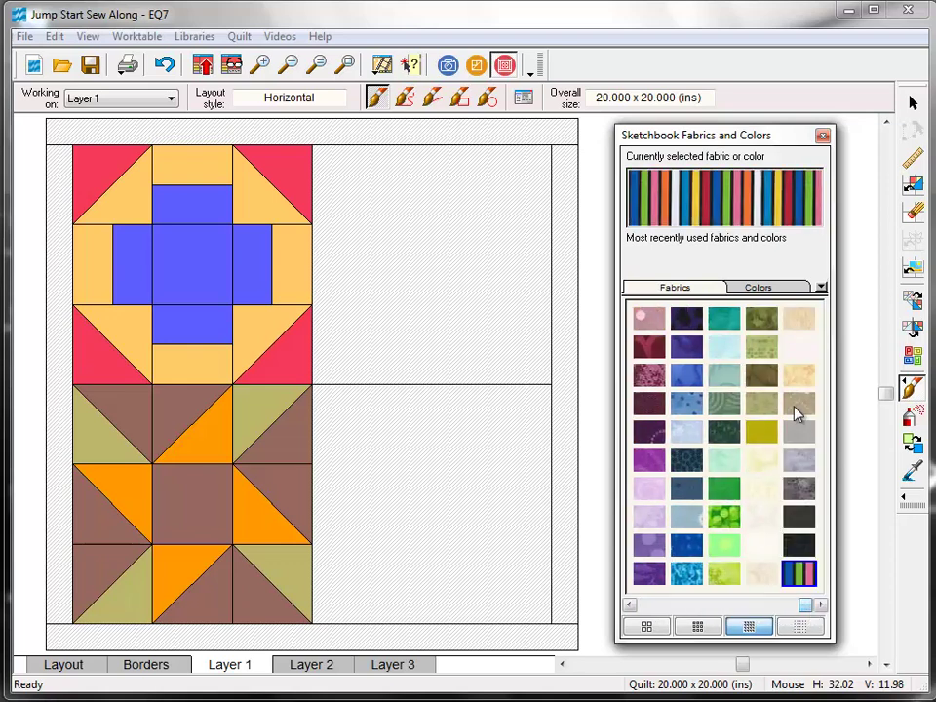
left_click(789, 291)
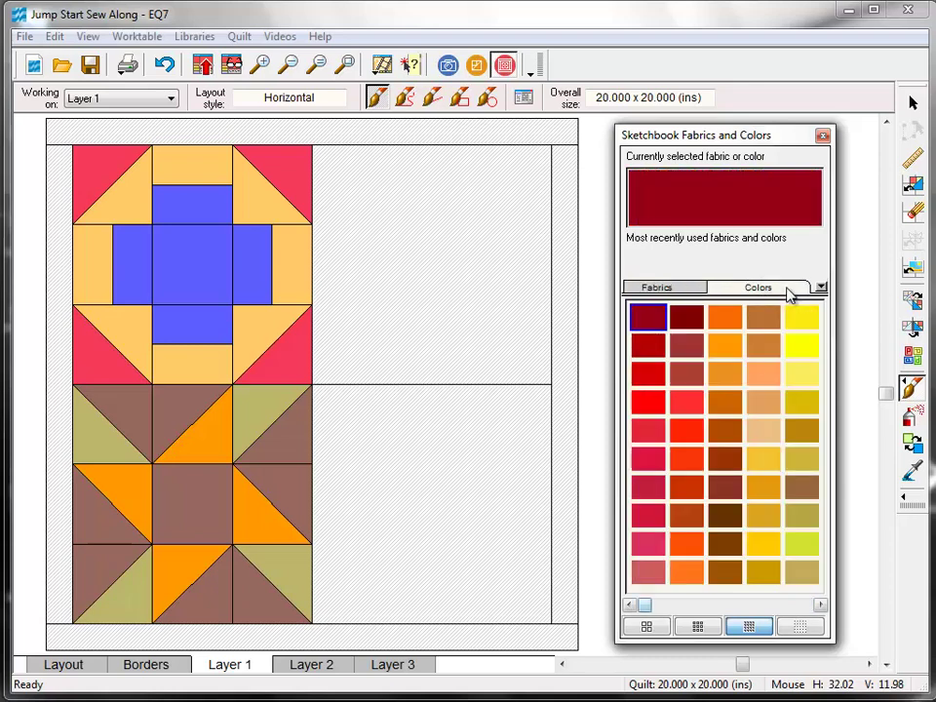
left_click_drag(643, 608, 802, 607)
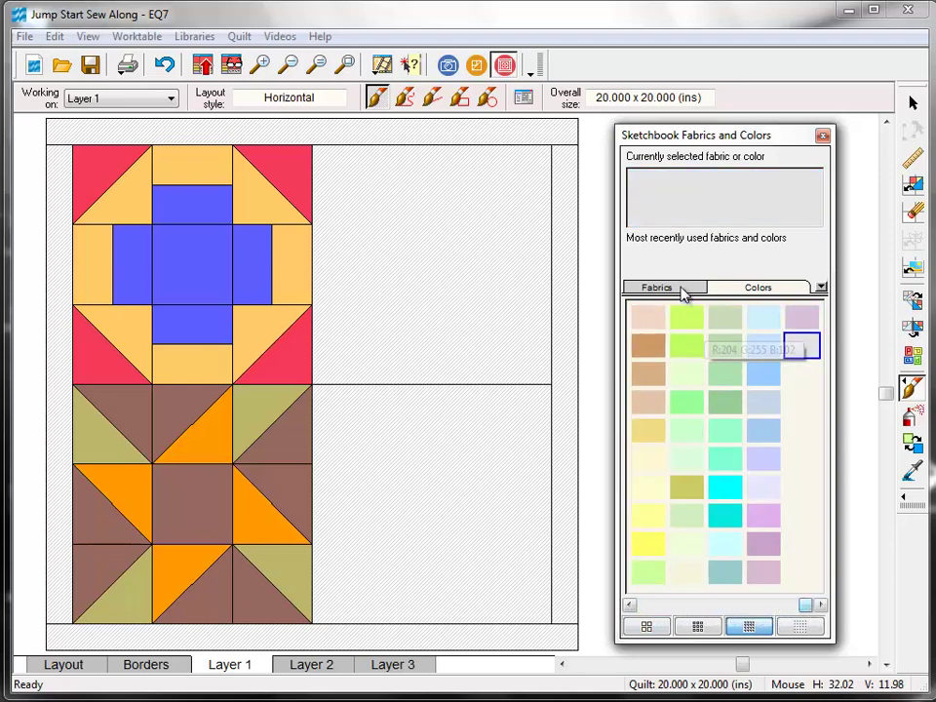
left_click(682, 290)
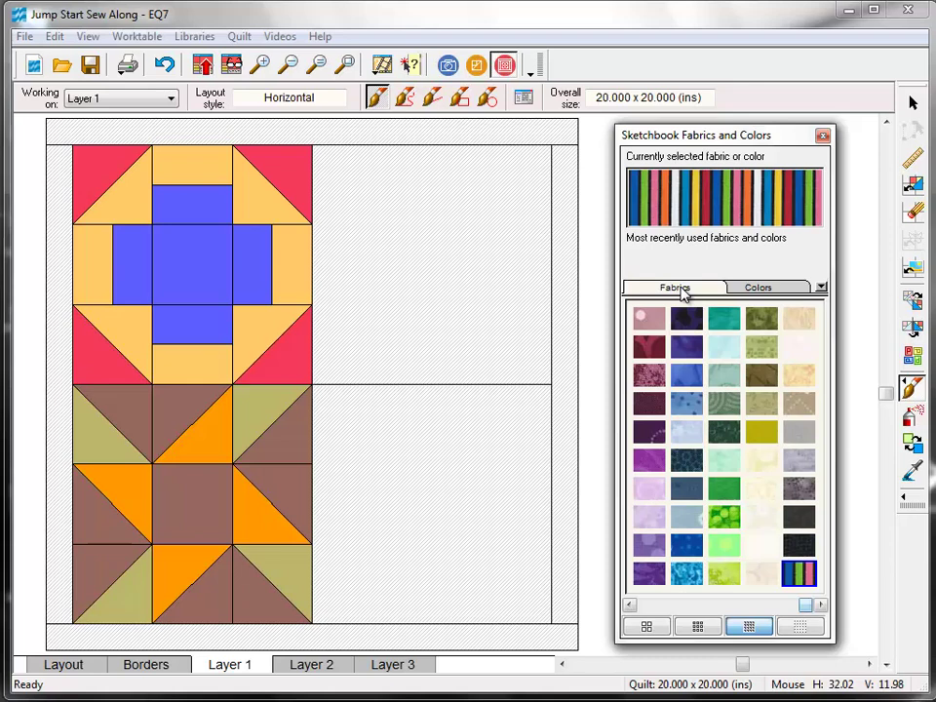
Step: Open Libraries > Fabric Library and collapse the By Category groups
left_click(211, 39)
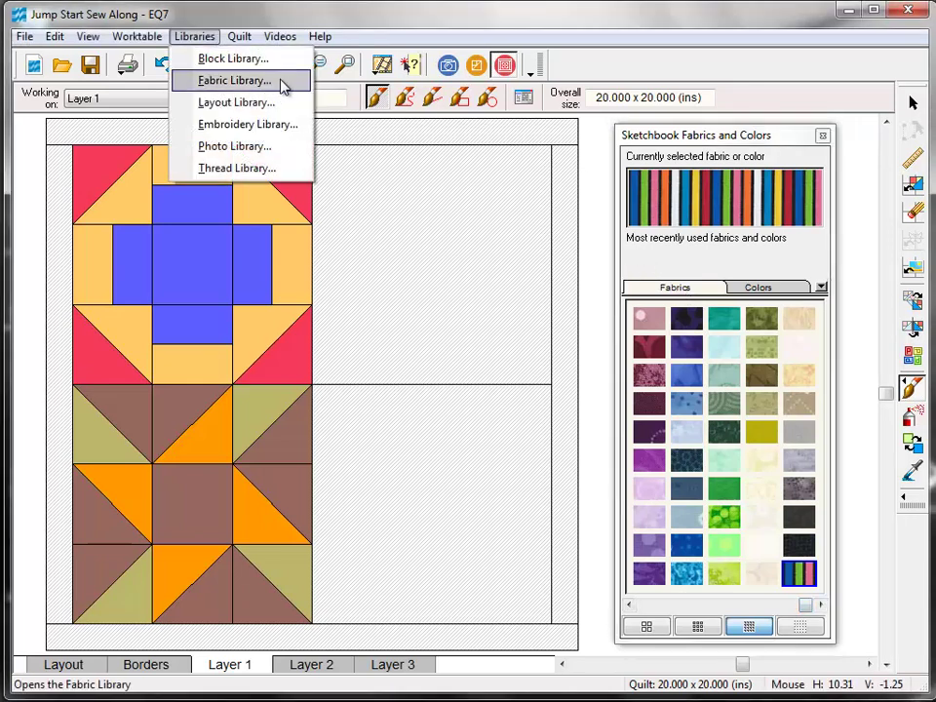
left_click(234, 80)
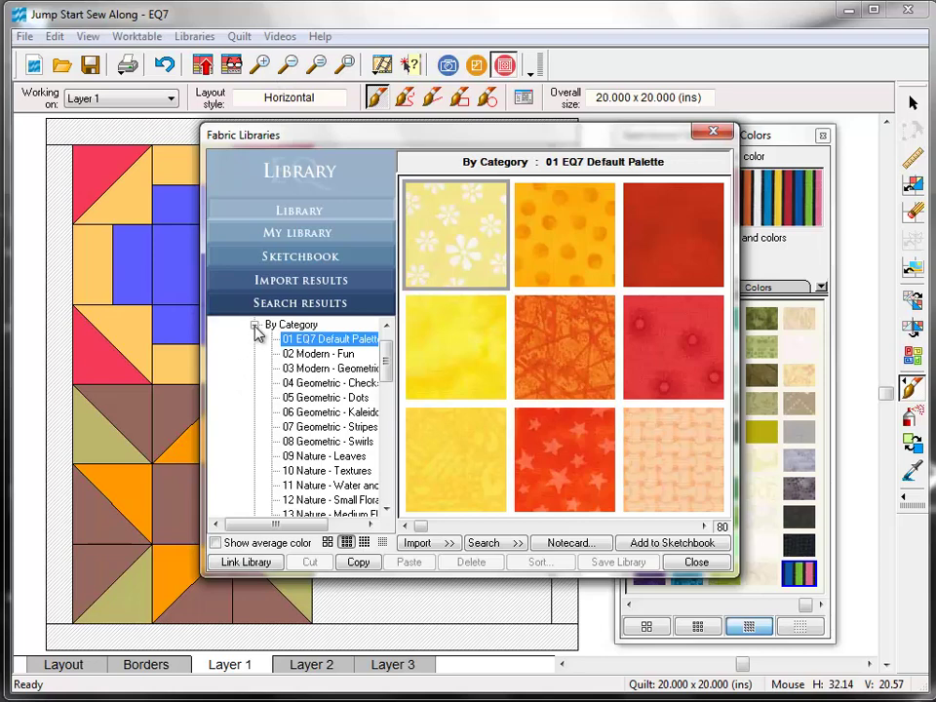
left_click(254, 325)
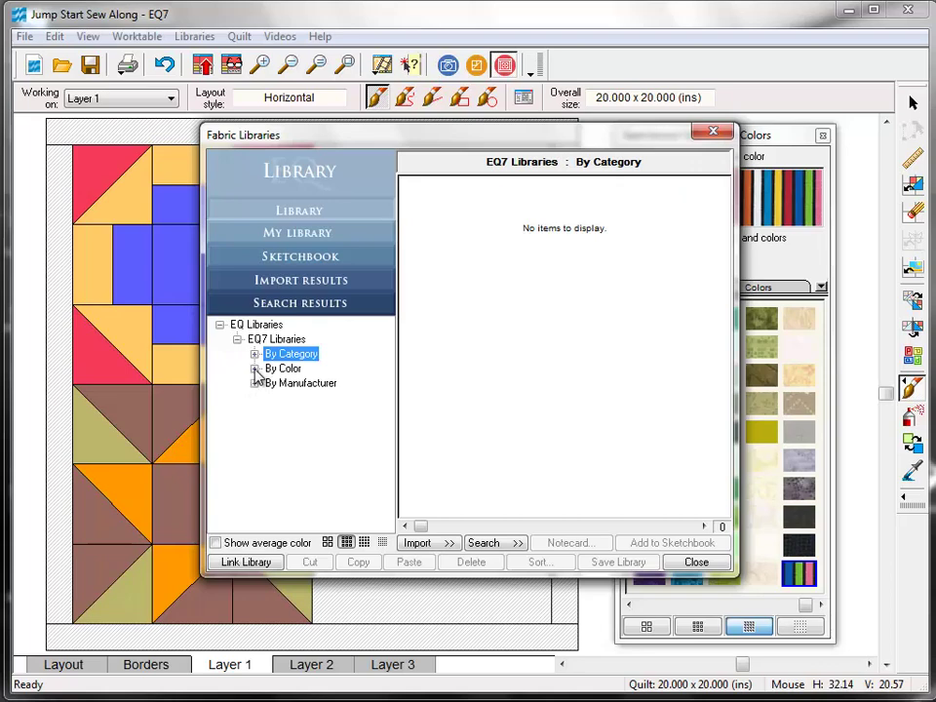
Step: Expand By Color and step down to the 20 Blue fabric group
left_click(254, 368)
left_click(296, 343)
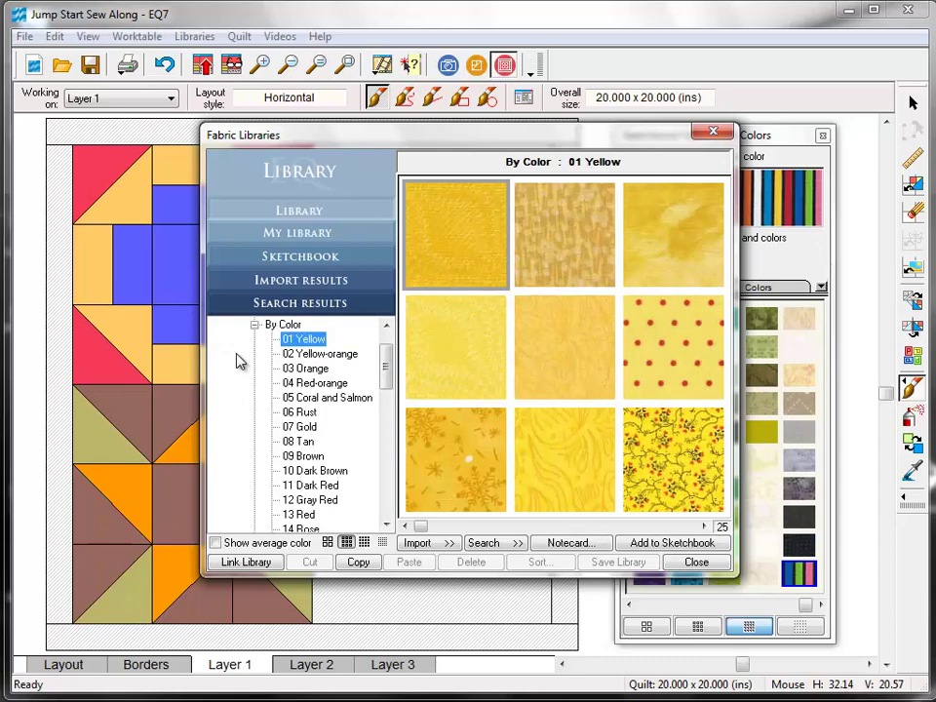
key("Down")
key("Down")
key("Down")
key("Down")
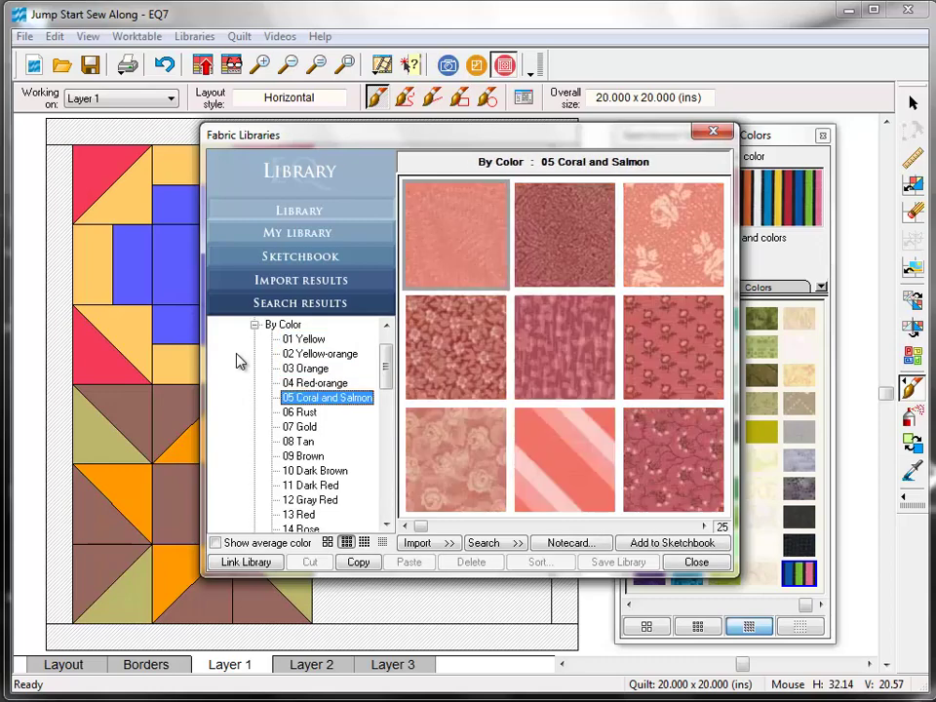
key("Down")
key("Down")
key("Down")
key("Down")
key("Down")
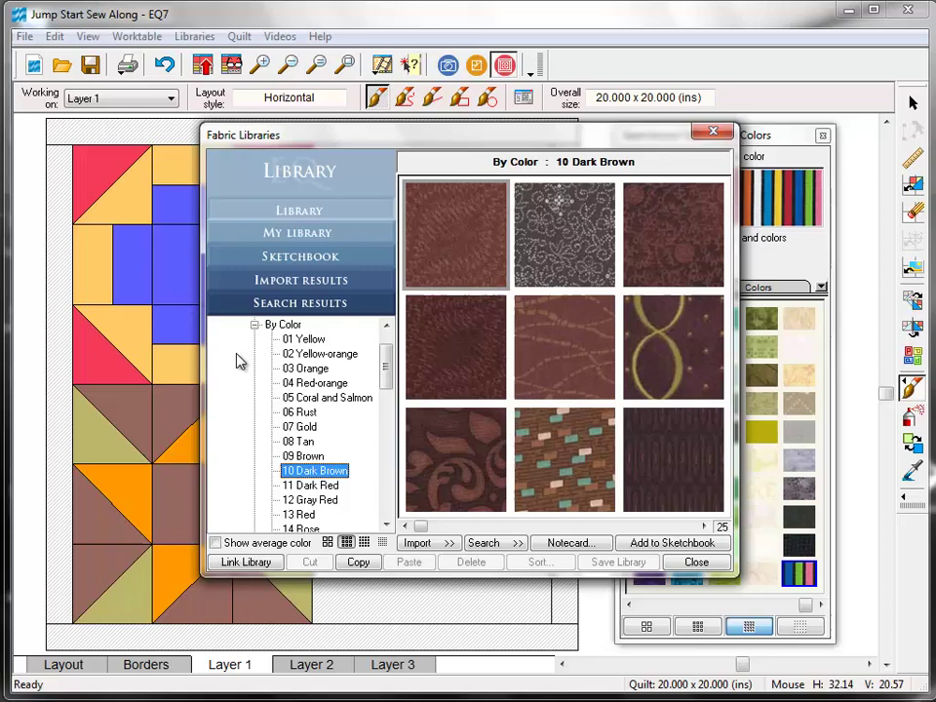
key("Down")
key("Down")
key("Down")
key("Down")
key("Down")
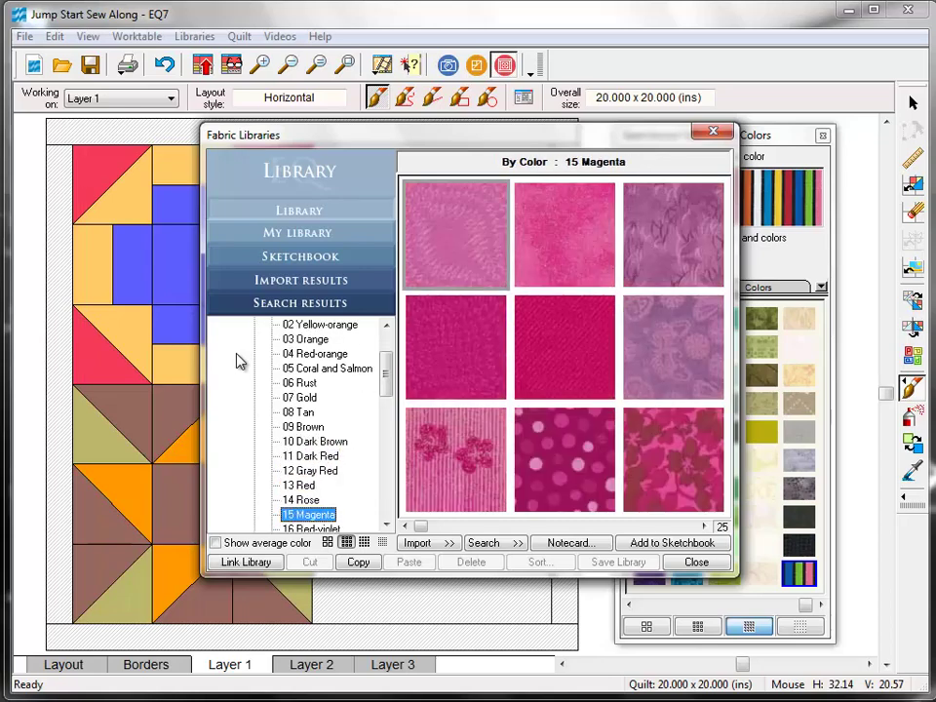
key("Down")
key("Down")
key("Down")
key("Down")
key("Down")
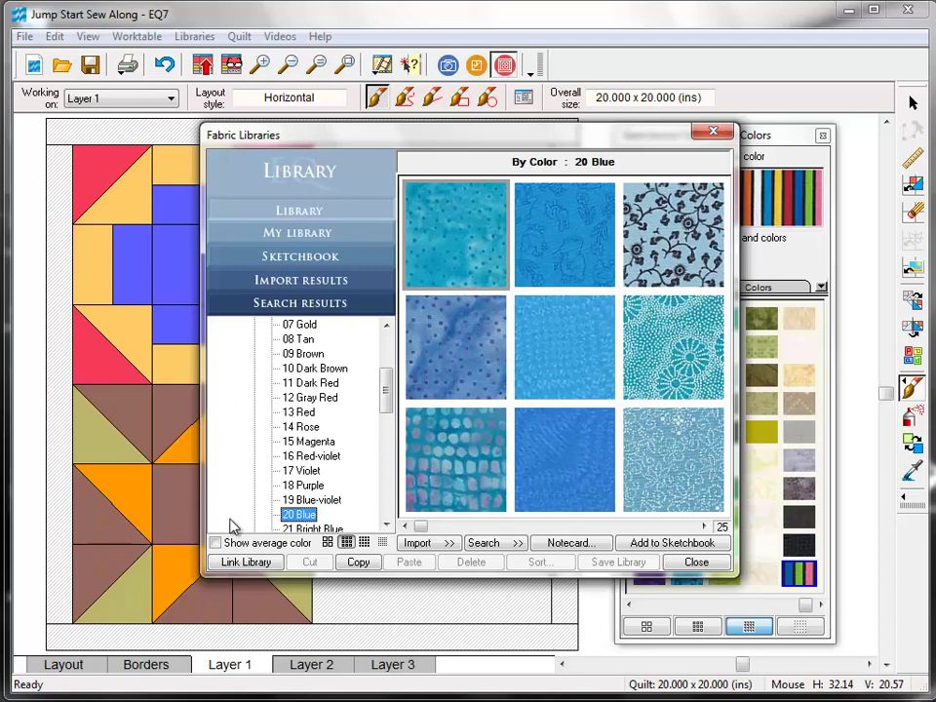
Step: Add five fabrics from the 20 Blue group to the sketchbook
left_click(455, 246)
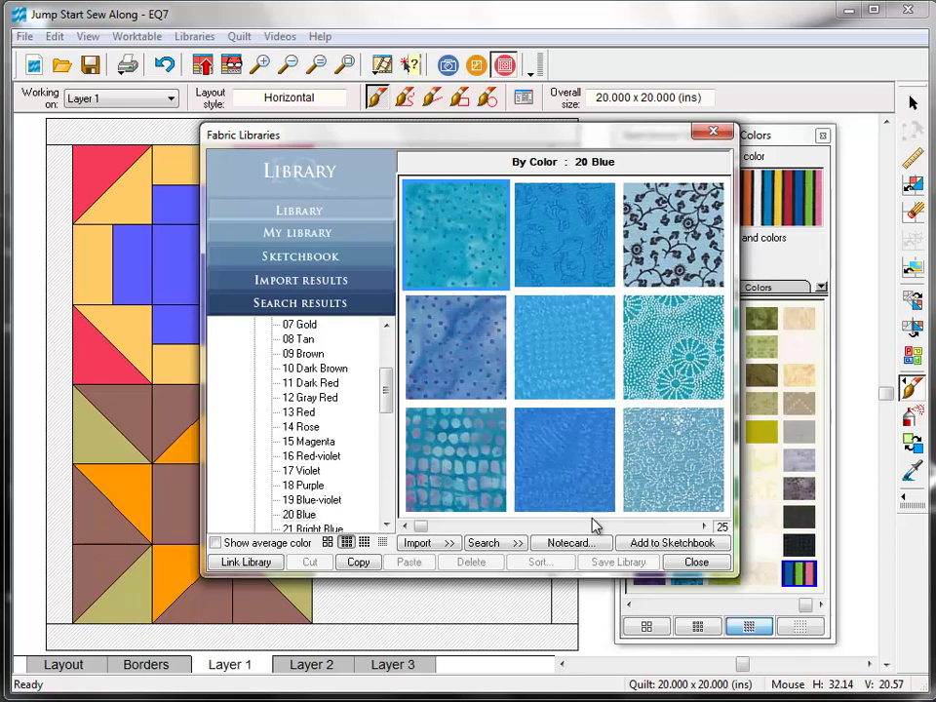
left_click(671, 546)
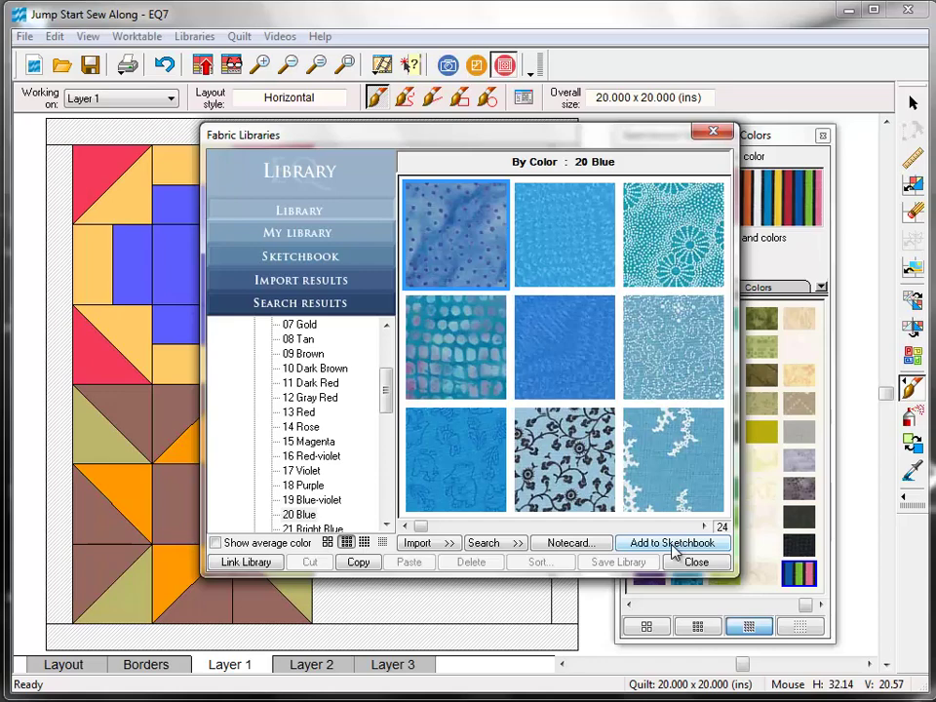
left_click(672, 546)
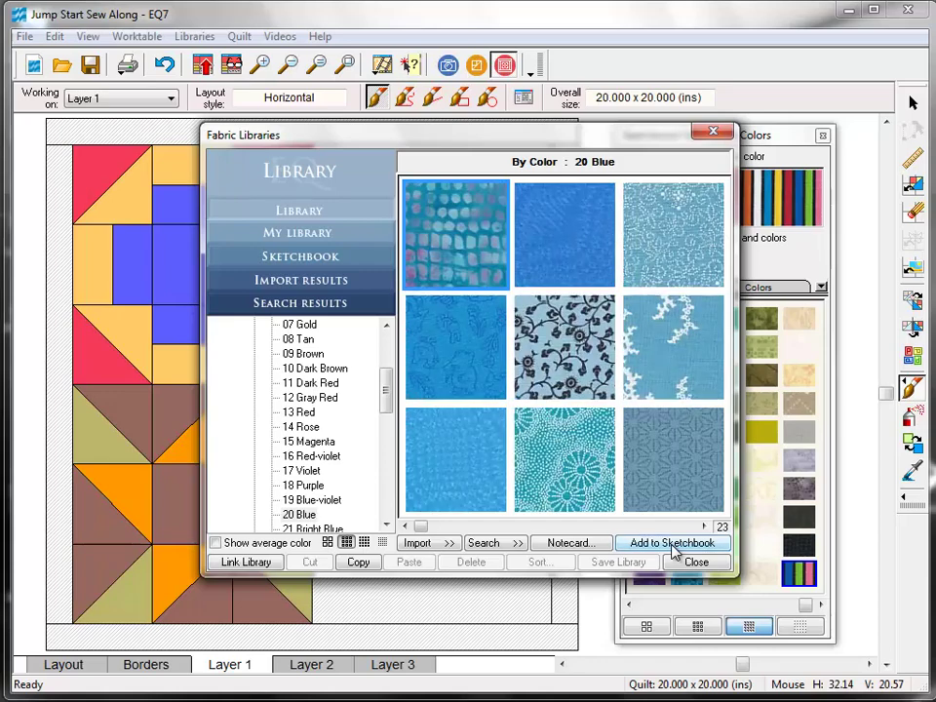
left_click(672, 546)
left_click(672, 545)
left_click(672, 545)
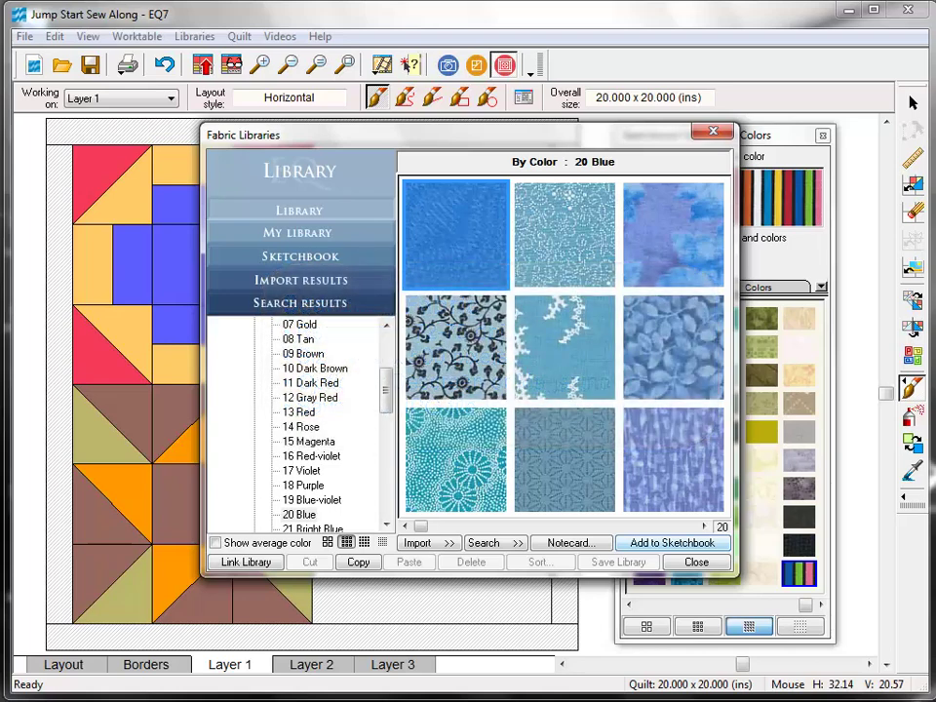
left_click(672, 543)
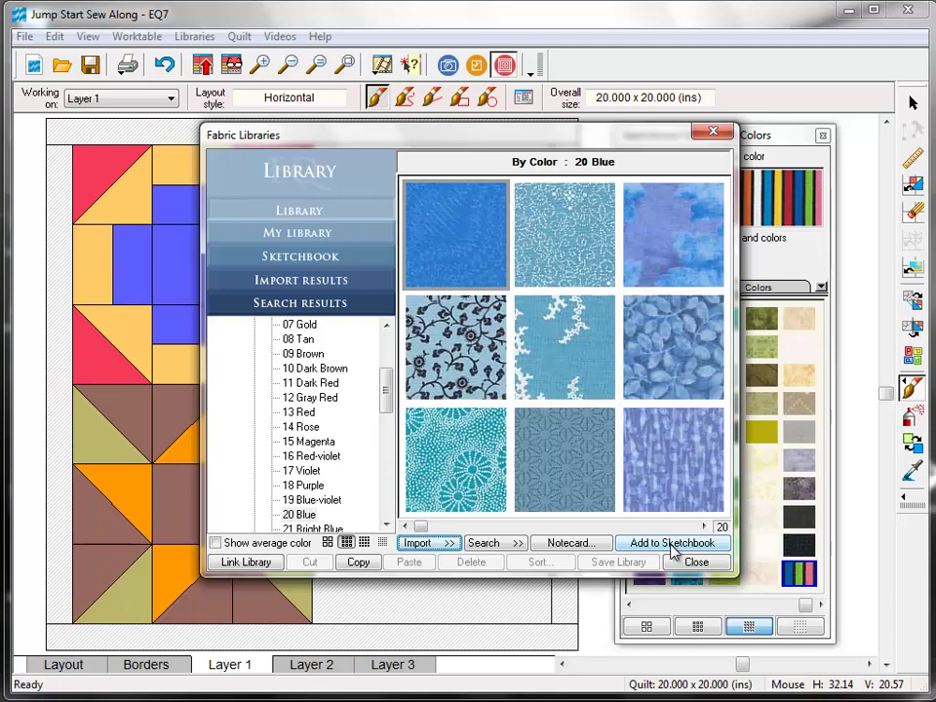
Step: Import the ArtGallery_UrbanMod, FreeSpirit_Botanica and RileyBlake_Sidewalks scans from image files
left_click(446, 548)
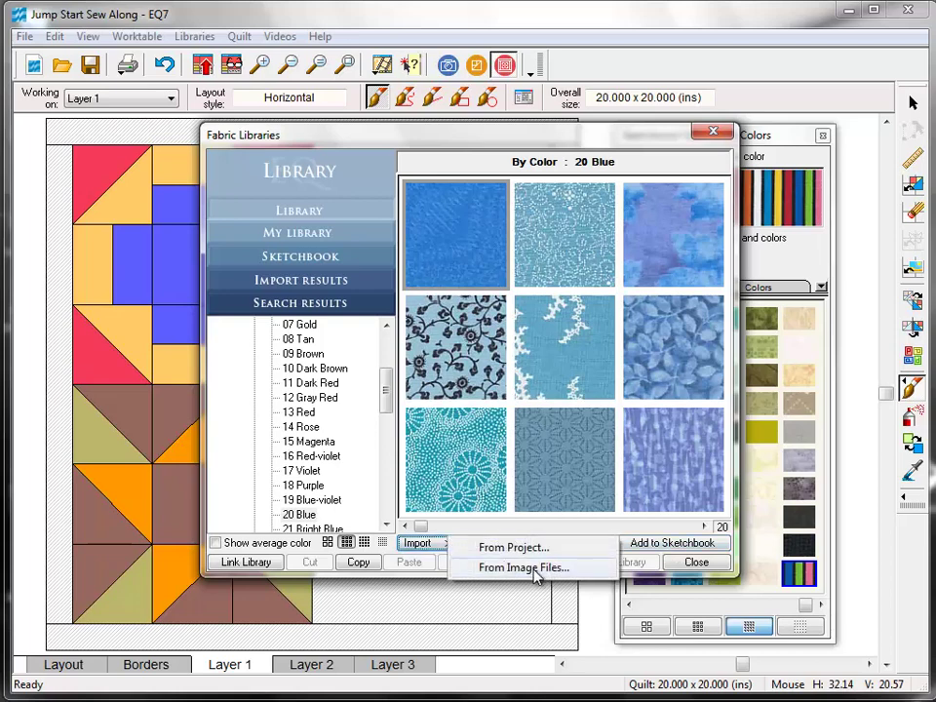
left_click(568, 573)
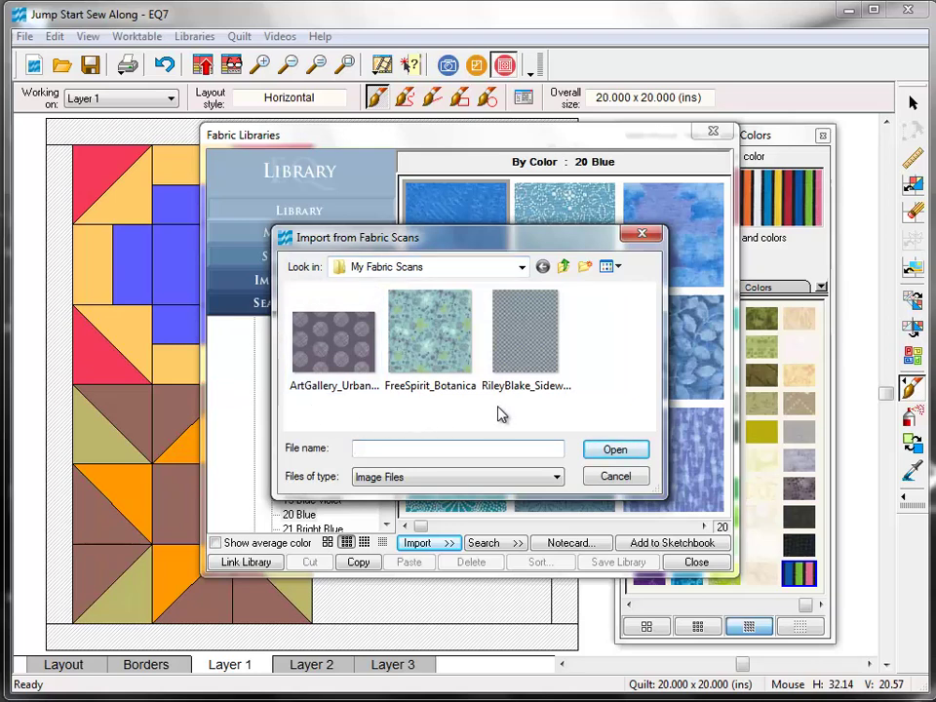
left_click(325, 355)
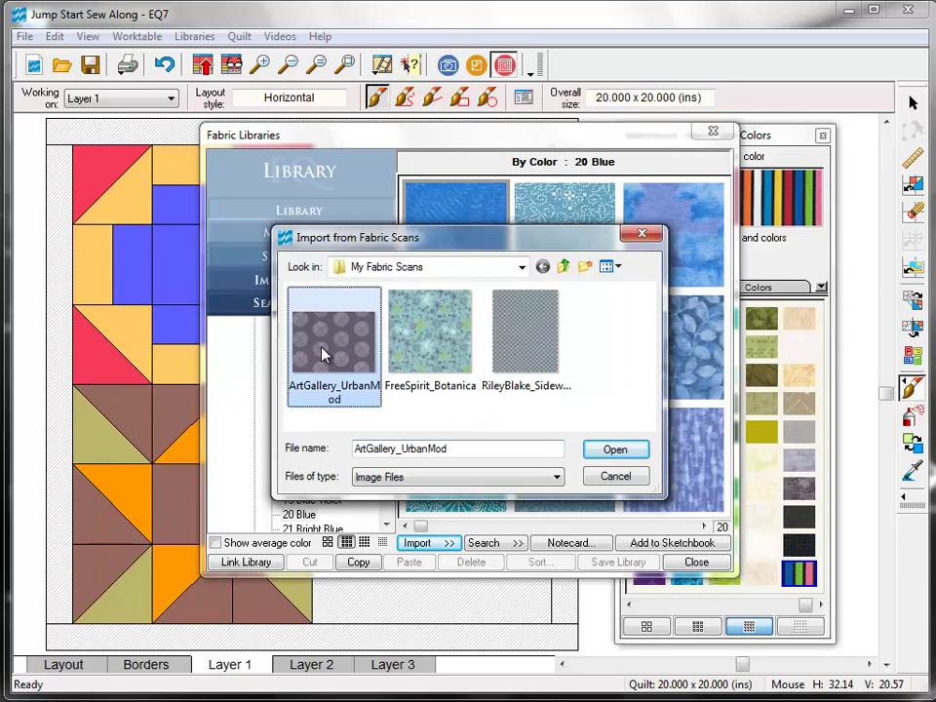
left_click(418, 345, "ctrl")
left_click(522, 351, "ctrl")
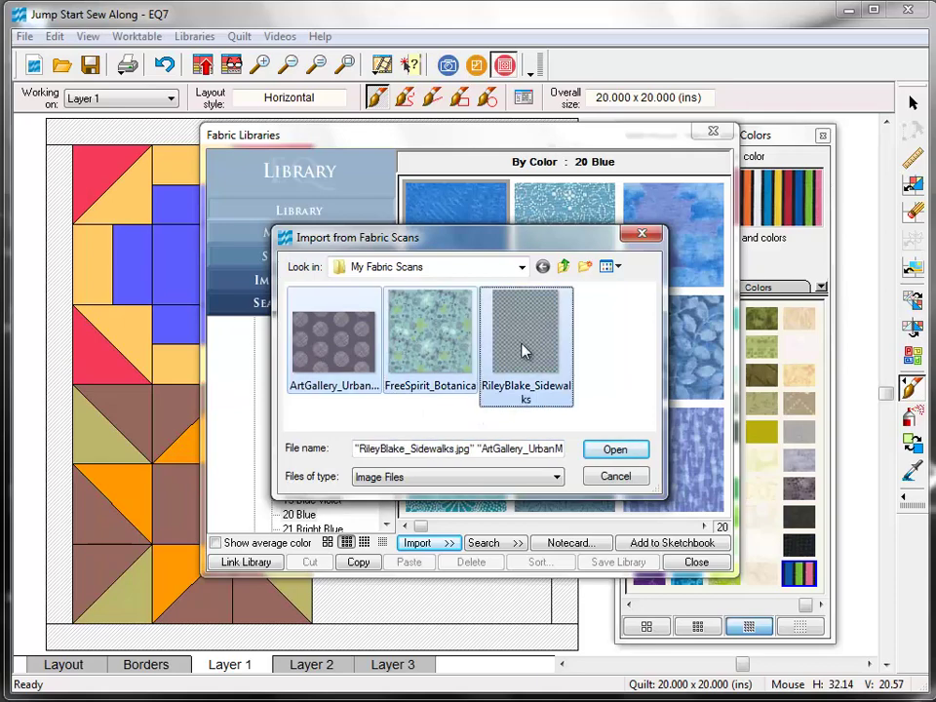
left_click(638, 453)
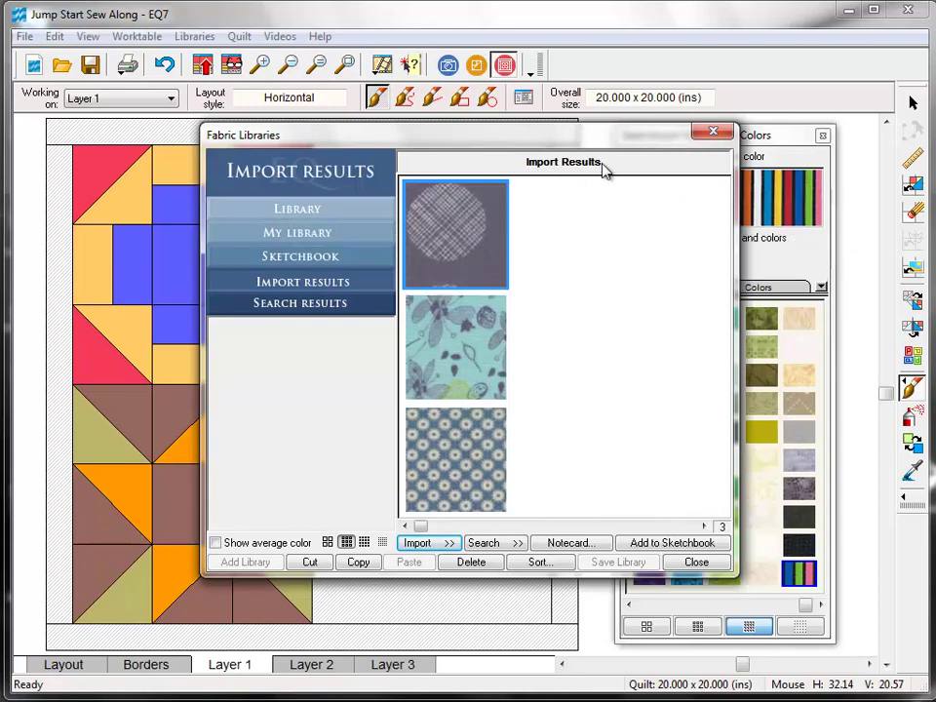
Step: Add all three imported fabrics to the sketchbook
left_click(723, 551)
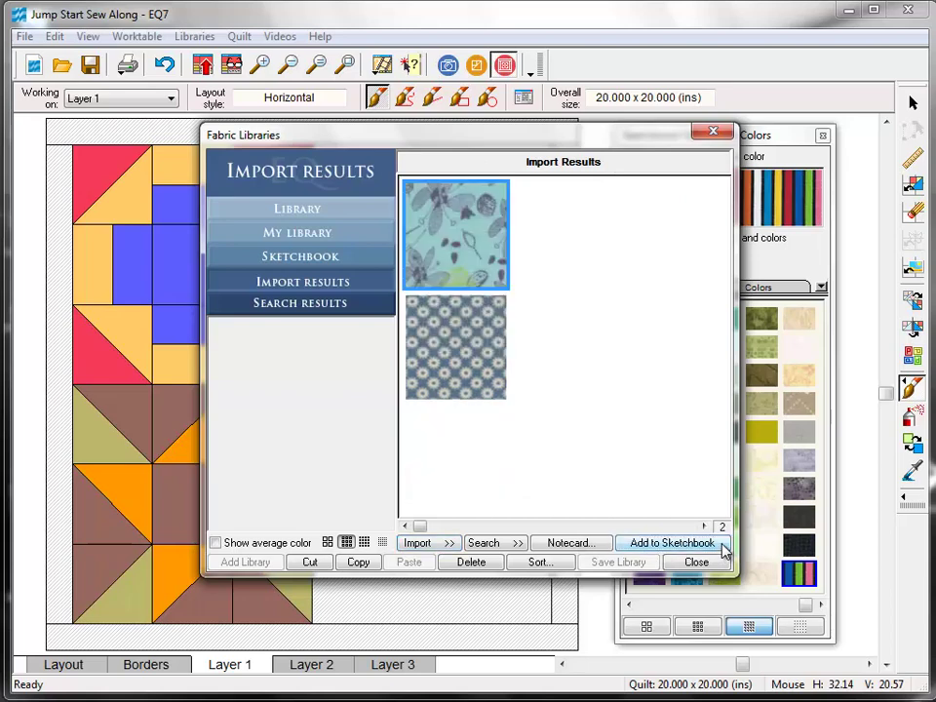
left_click(723, 551)
left_click(723, 550)
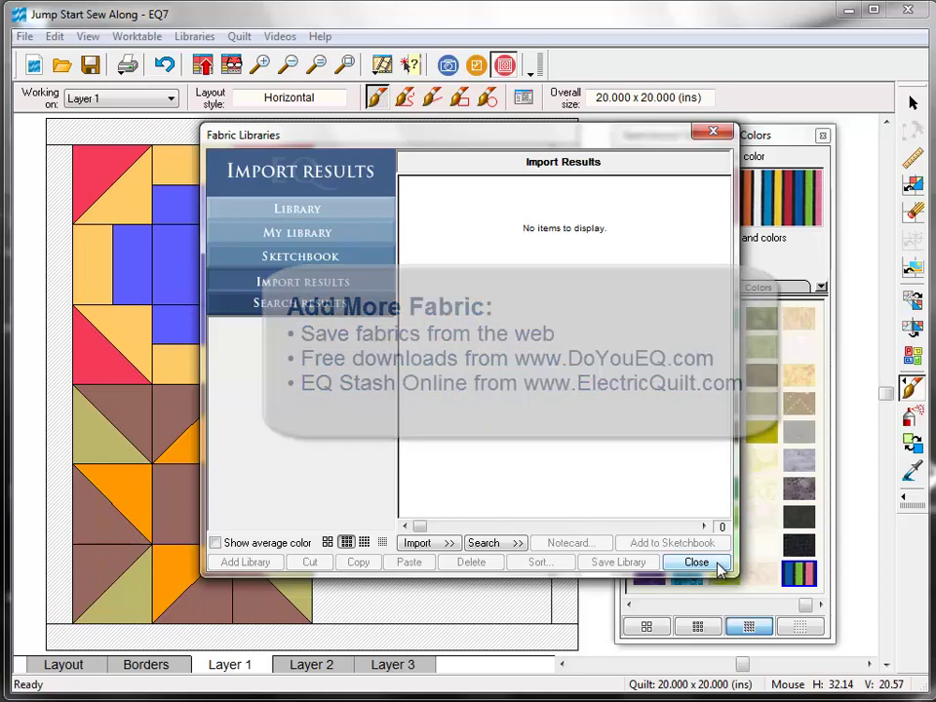
Step: Close the fabric library and paint four Eccentric Star triangles with the dark teal print
left_click(696, 562)
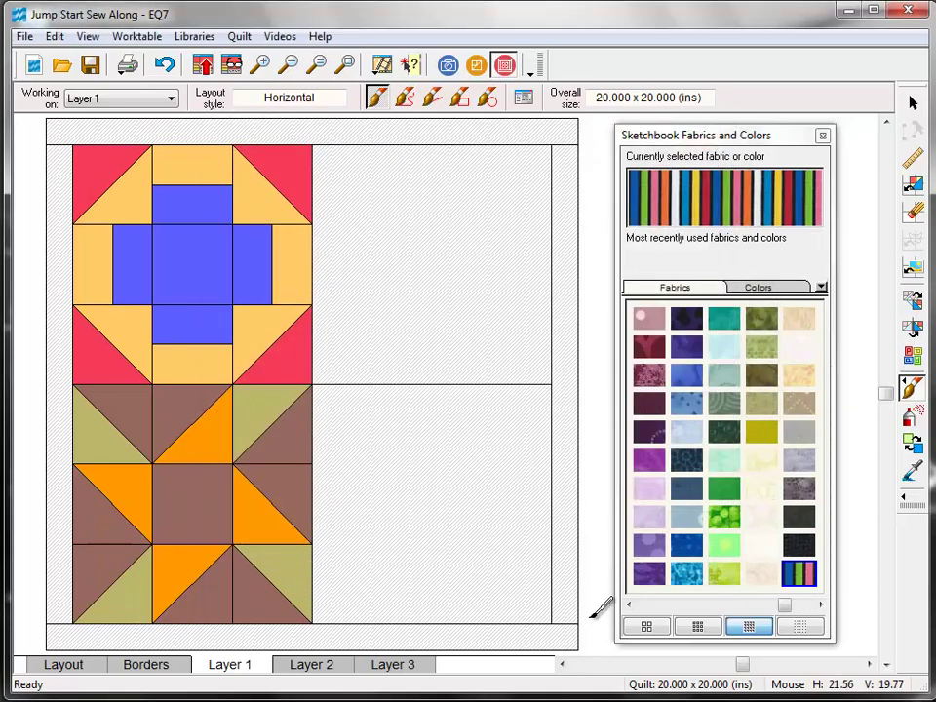
left_click(909, 389)
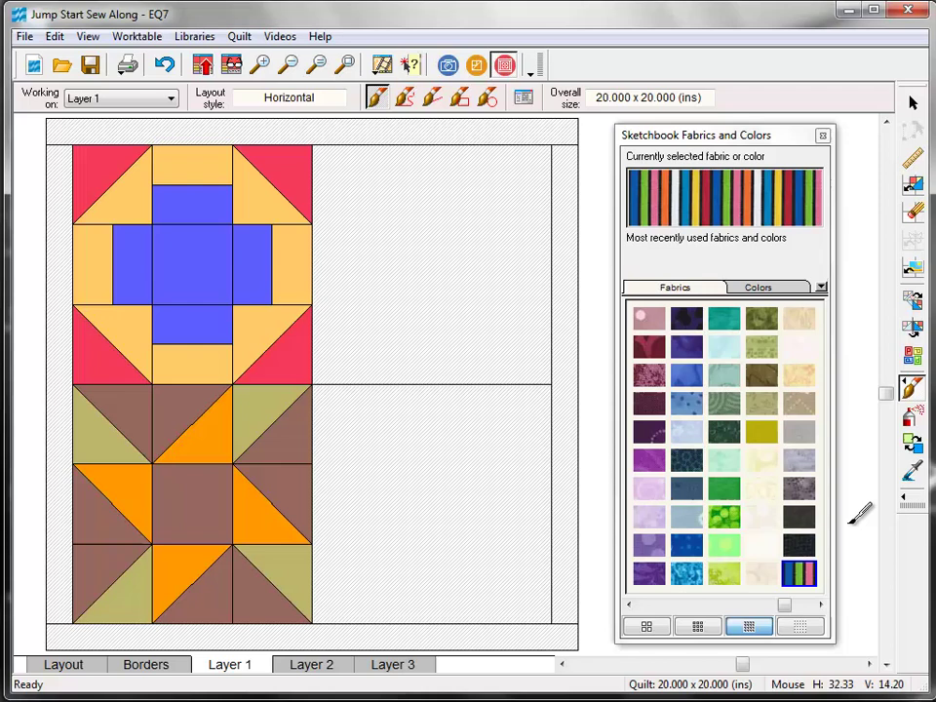
left_click_drag(783, 605, 813, 610)
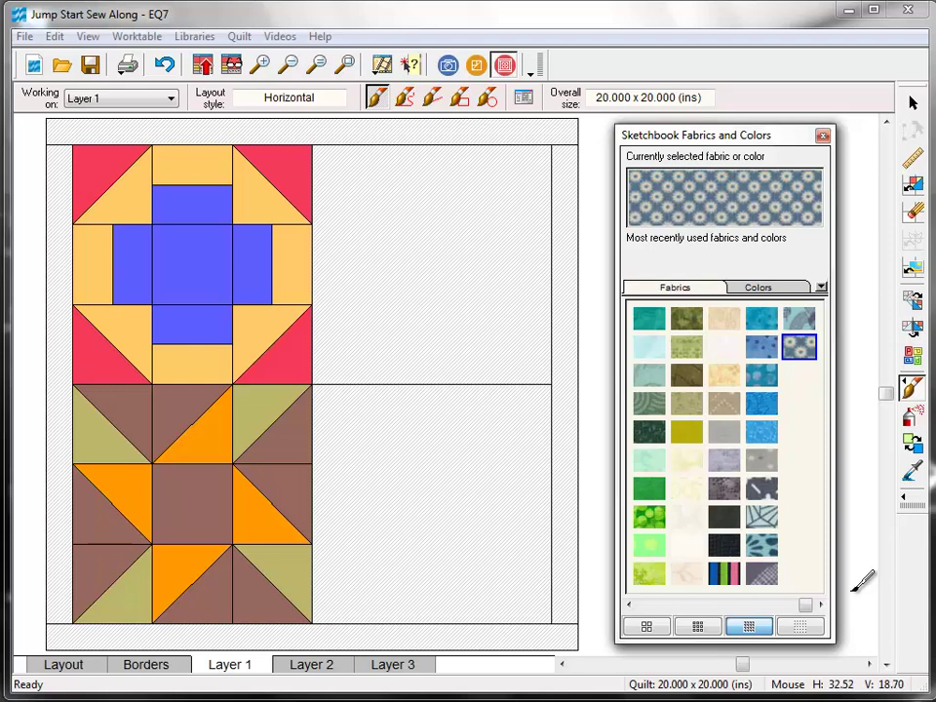
left_click(765, 549)
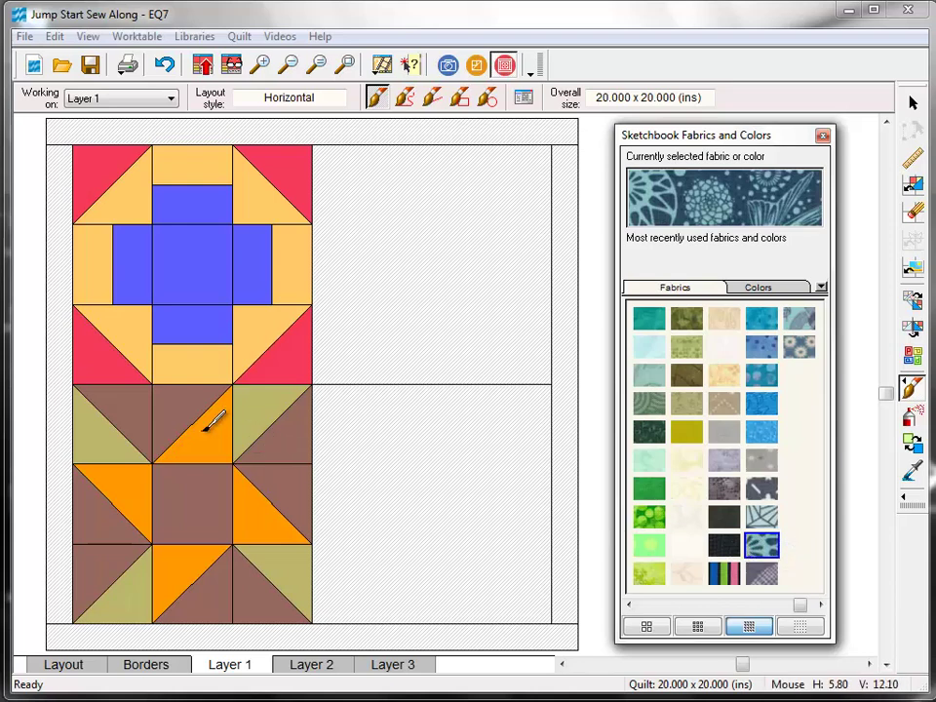
left_click(173, 410)
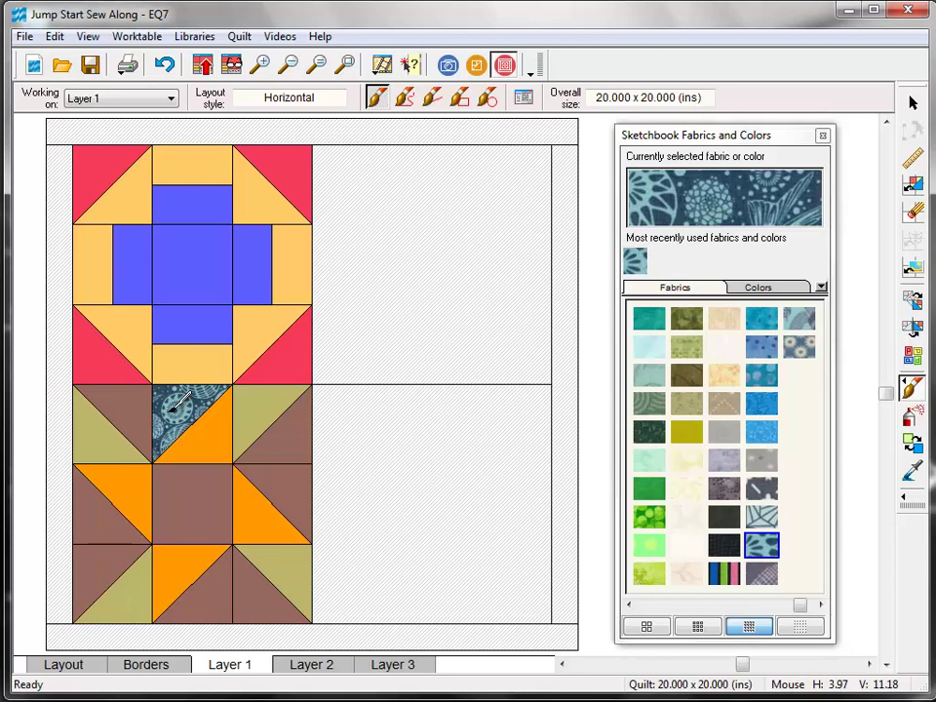
left_click(258, 404)
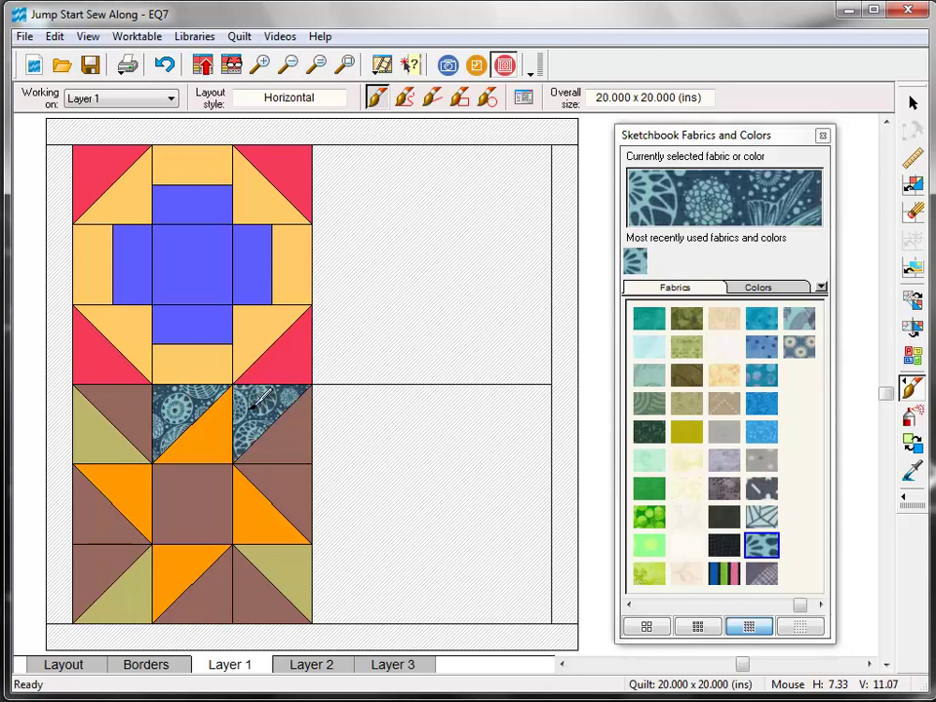
left_click(137, 597)
left_click(215, 599)
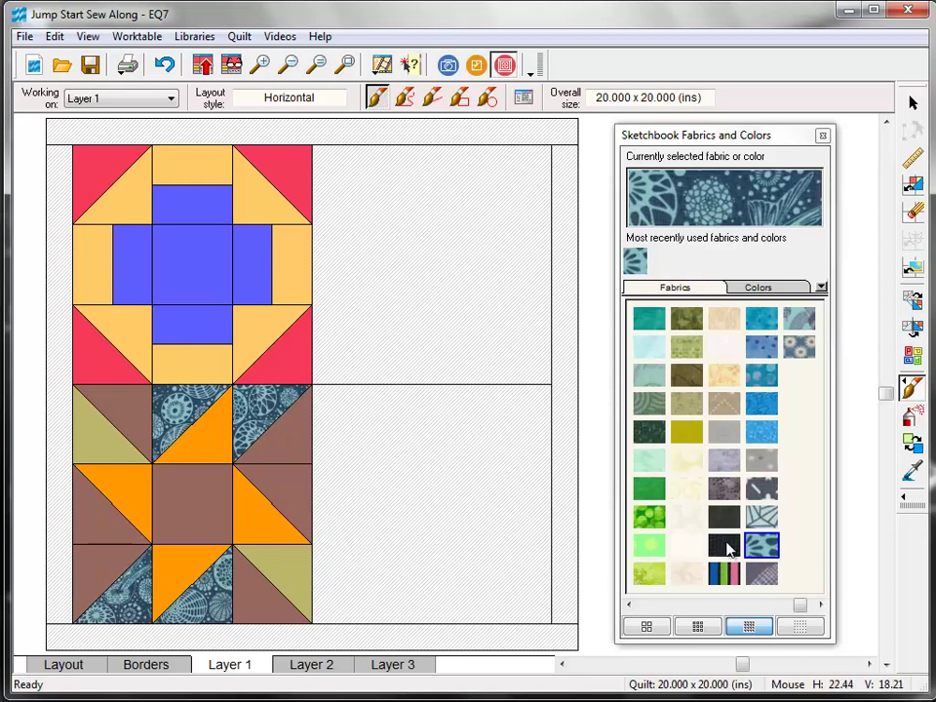
Step: Paint four more triangles around the block with the pale star fabric
left_click(761, 516)
left_click(103, 519)
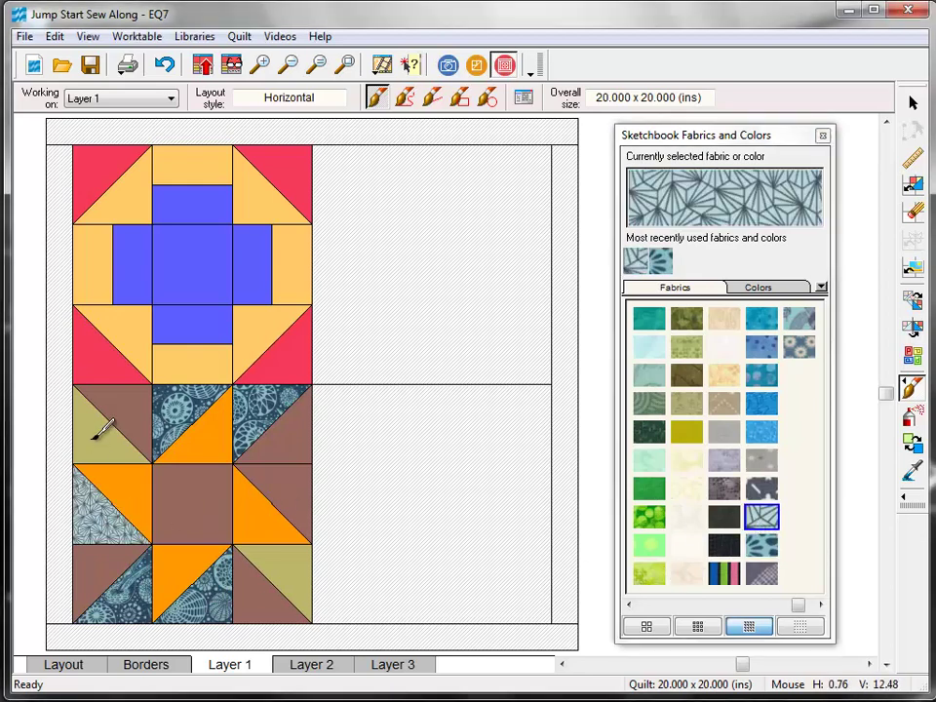
left_click(93, 432)
left_click(297, 492)
left_click(304, 550)
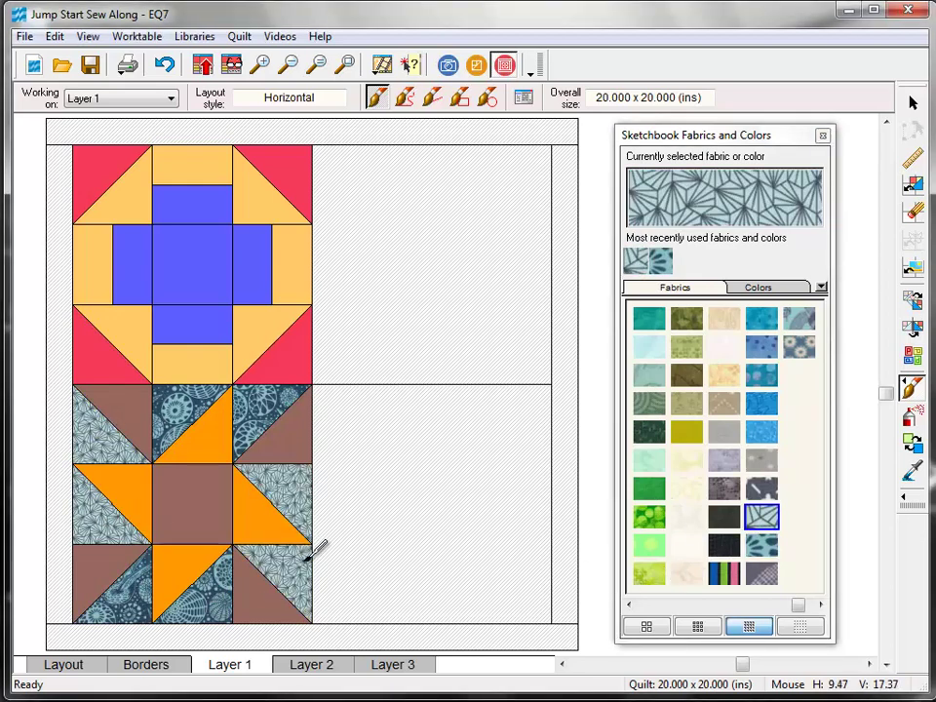
Step: Give the centre square the grey cross-pattern fabric and the brown triangles grey dots
left_click(761, 574)
left_click(205, 507)
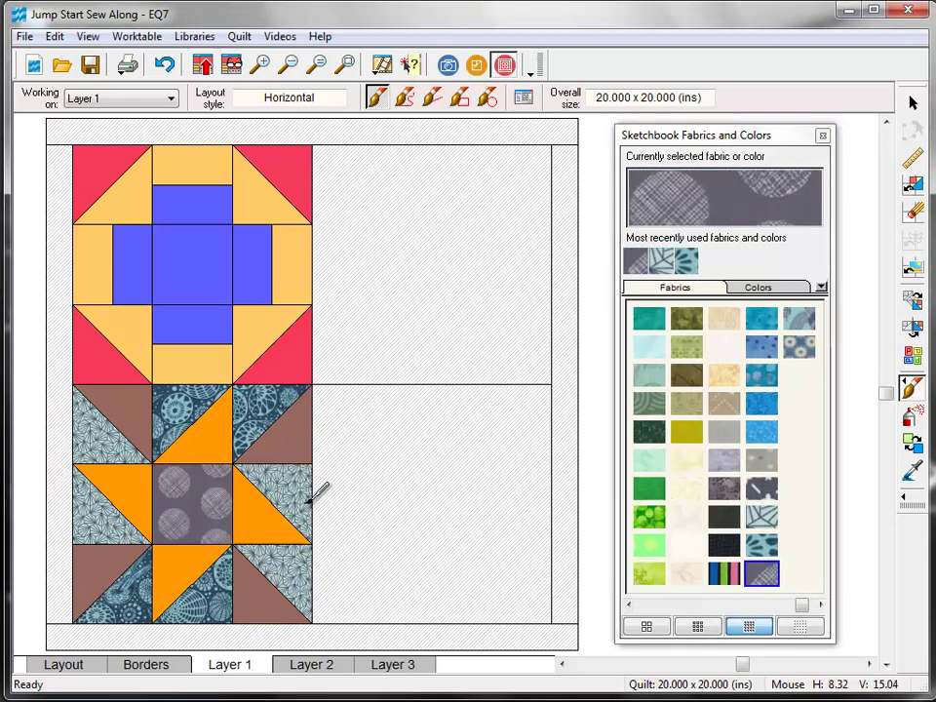
left_click(766, 486)
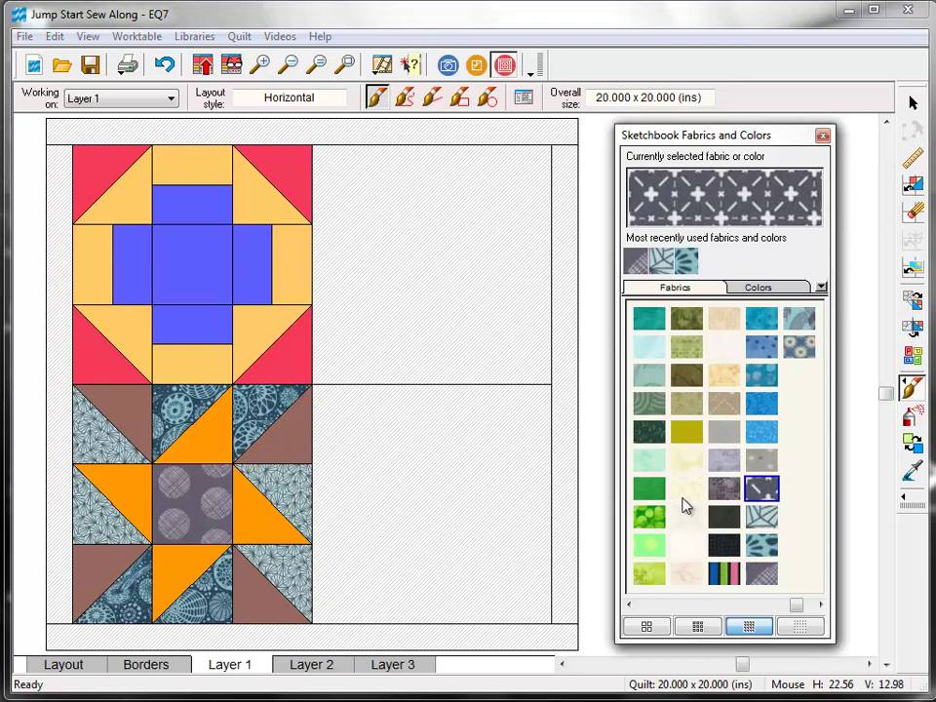
left_click(186, 509)
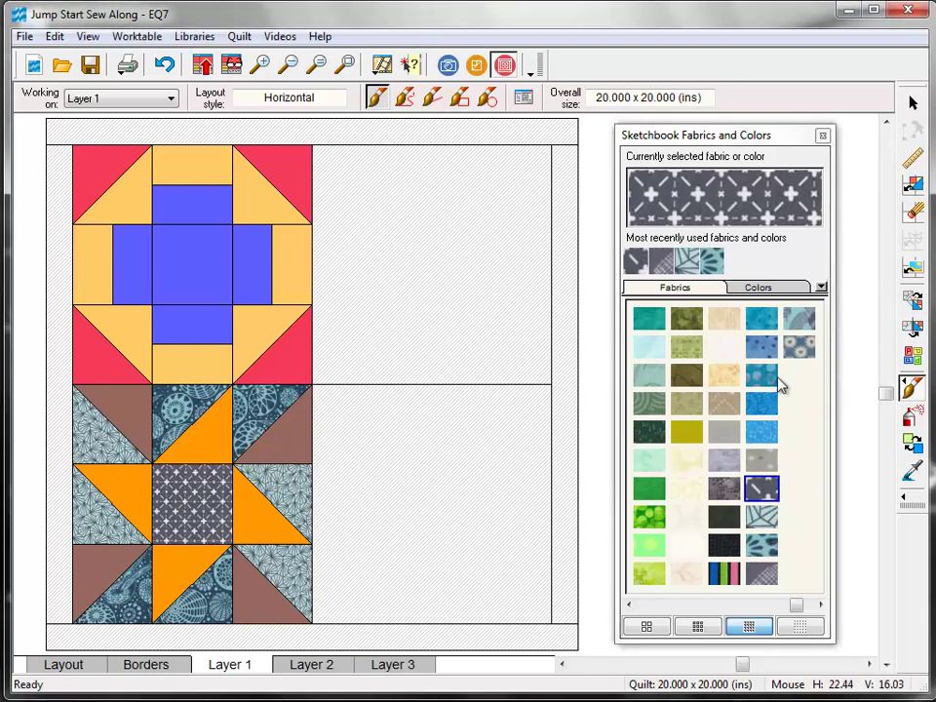
left_click(761, 459)
left_click(126, 397)
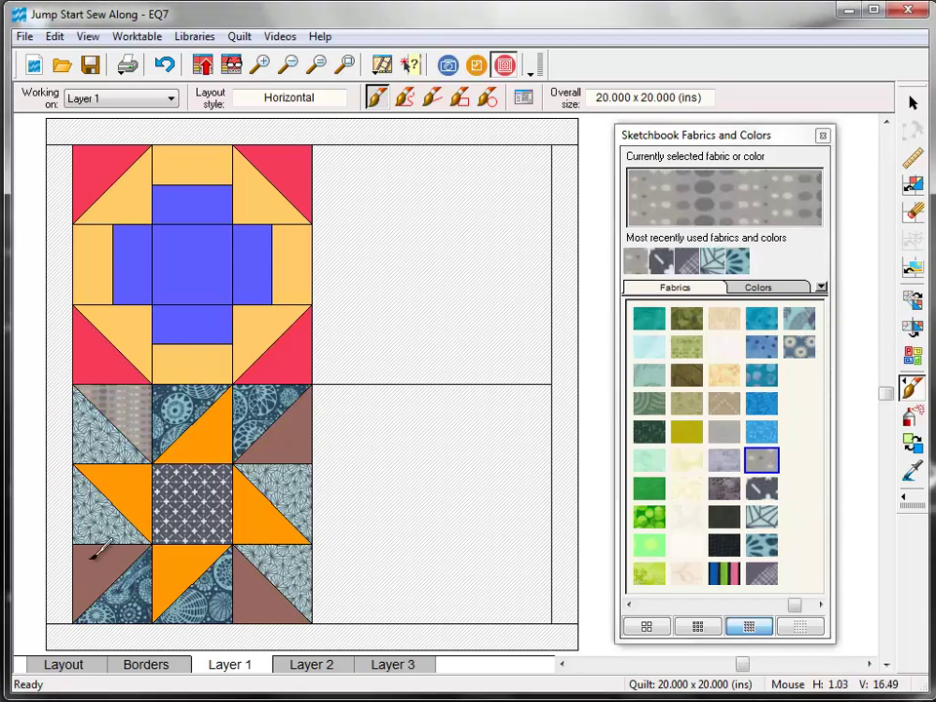
left_click(93, 553)
left_click(298, 429)
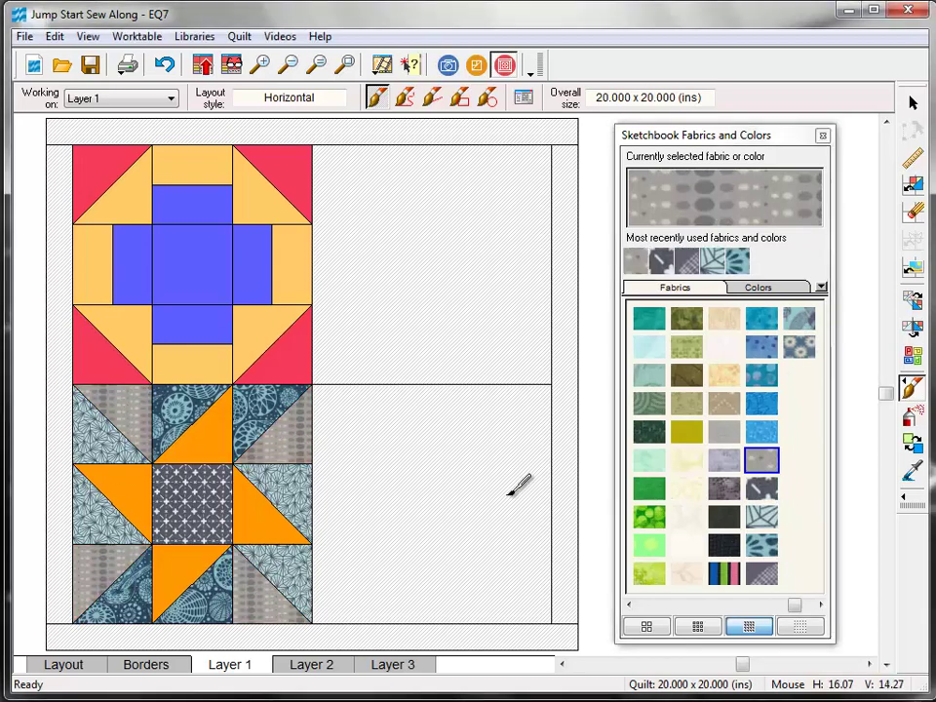
Step: Replace the orange star triangles with the cream fabric
left_click(686, 545)
left_click(135, 487)
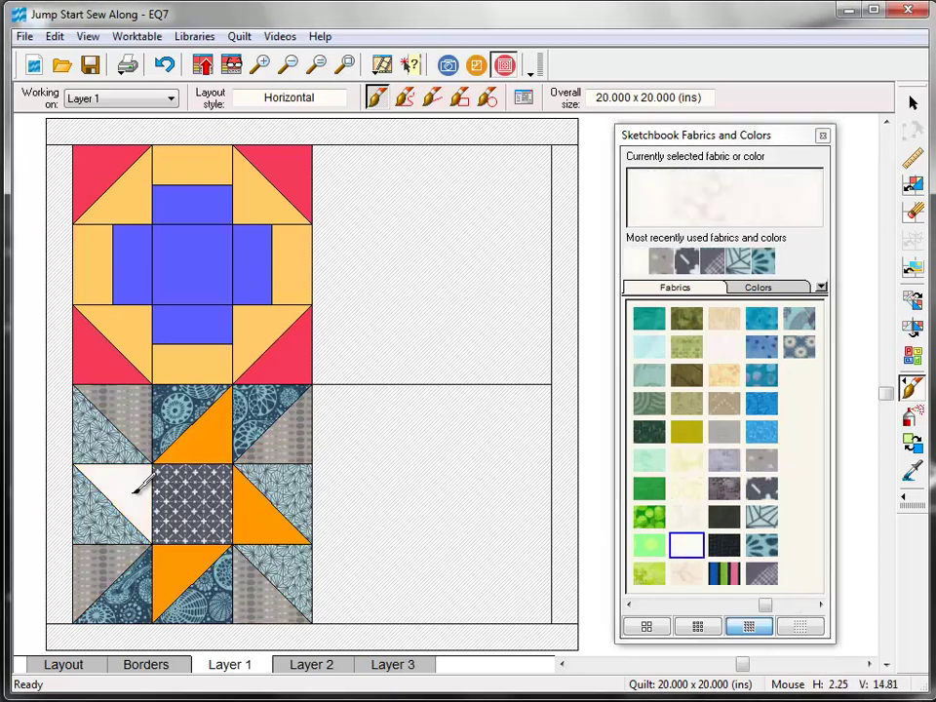
left_click(209, 427)
left_click(255, 497)
left_click(183, 563)
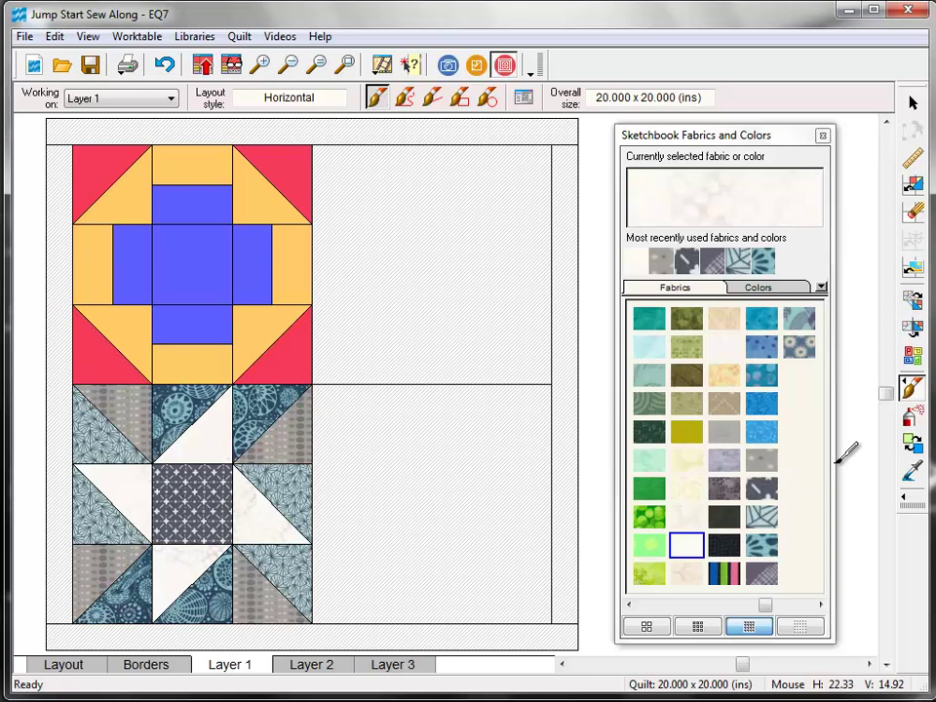
Step: Spray the top block: yellow patches cream, red teal floral, blue grey plaid
left_click(911, 417)
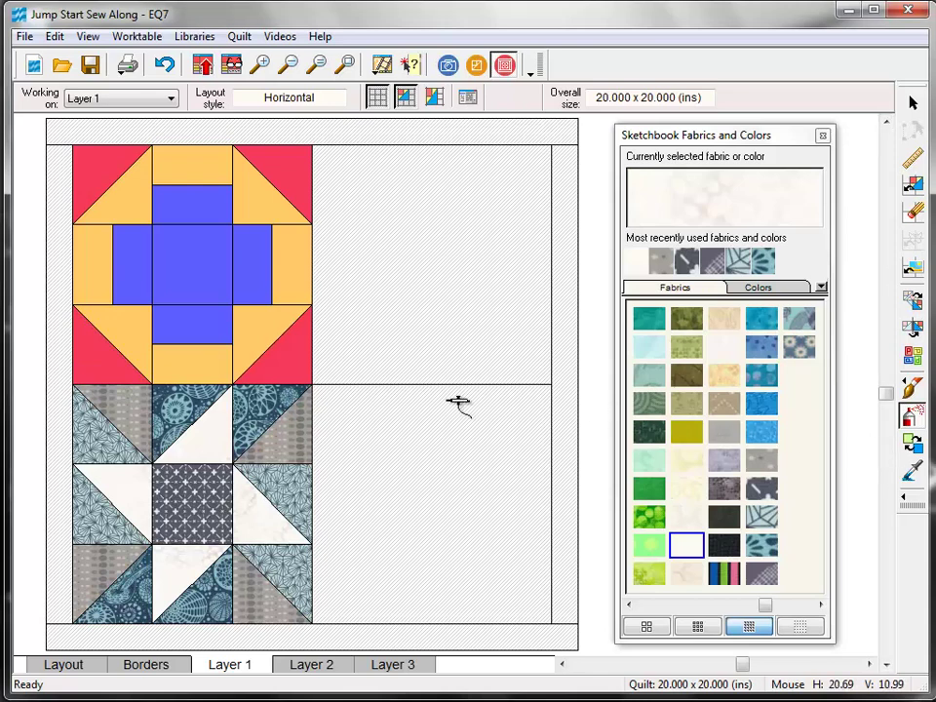
left_click(264, 328)
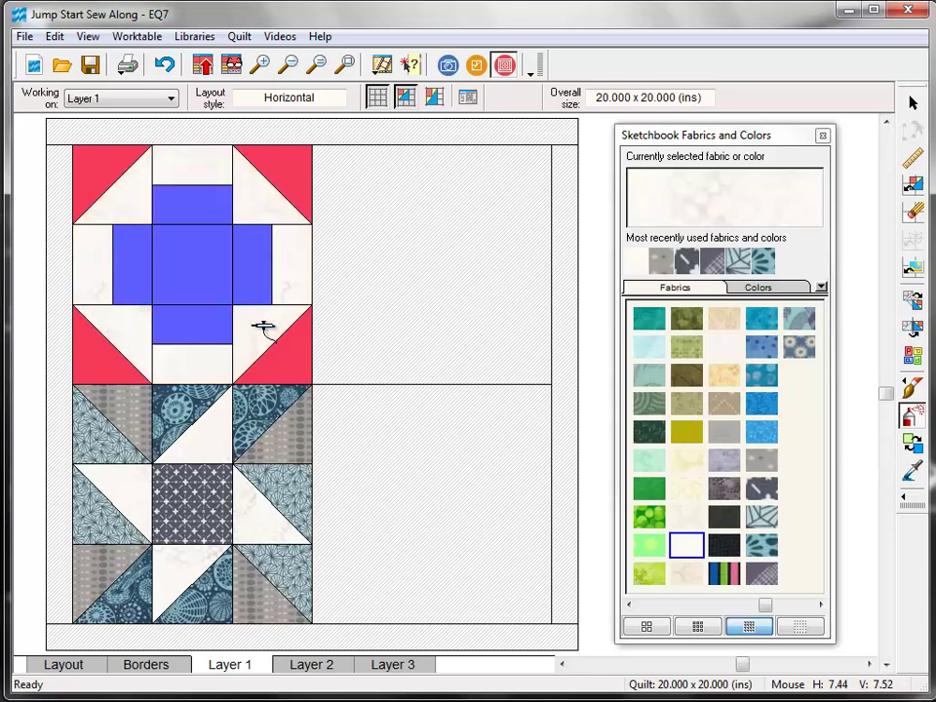
left_click(799, 319)
left_click(300, 368)
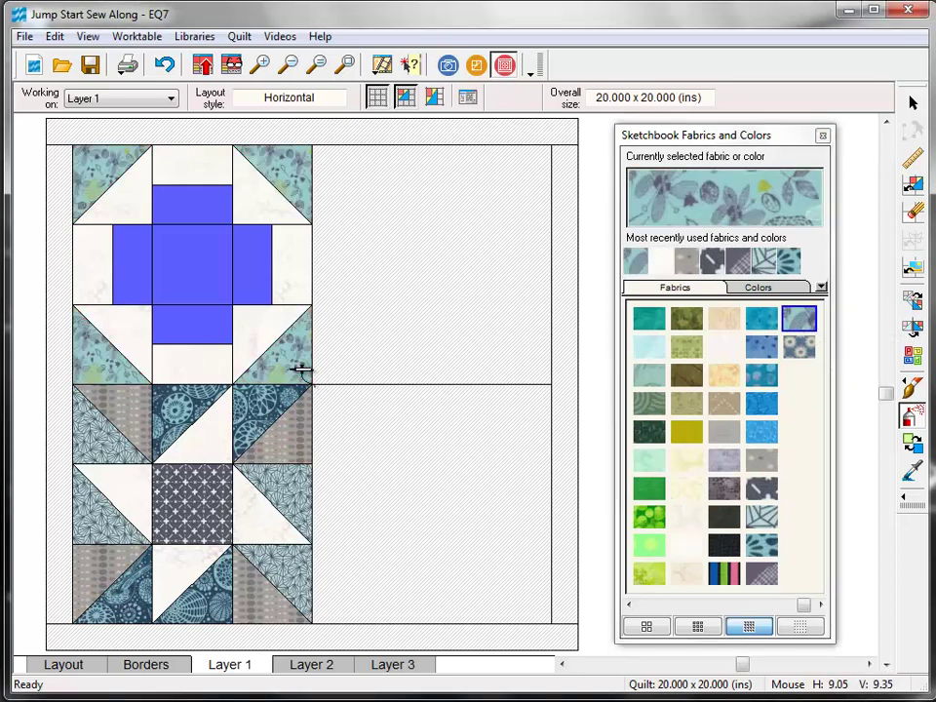
left_click(761, 574)
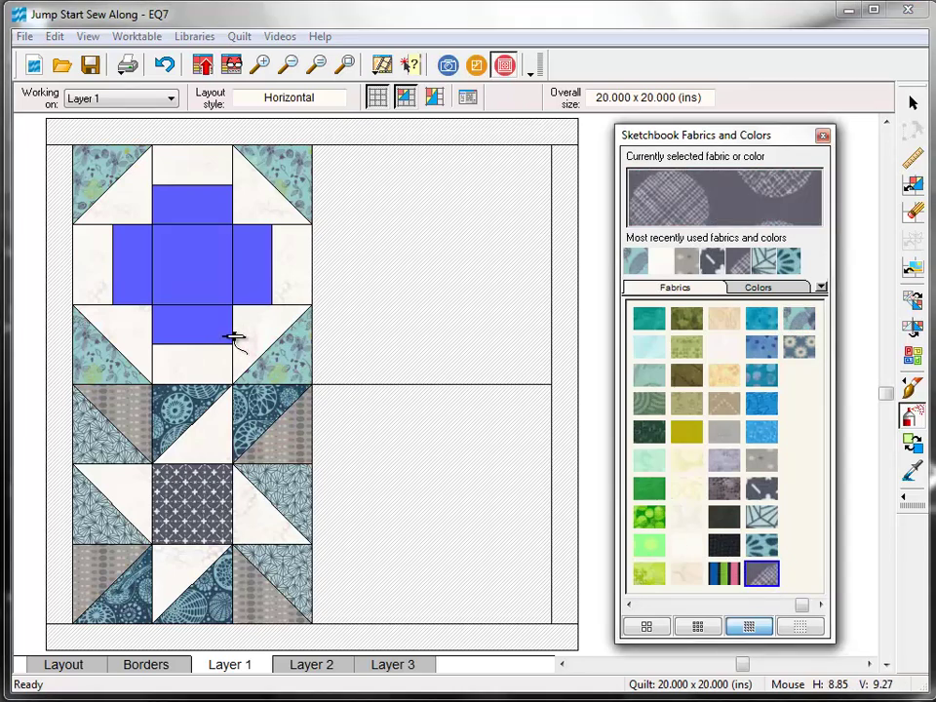
left_click(210, 276)
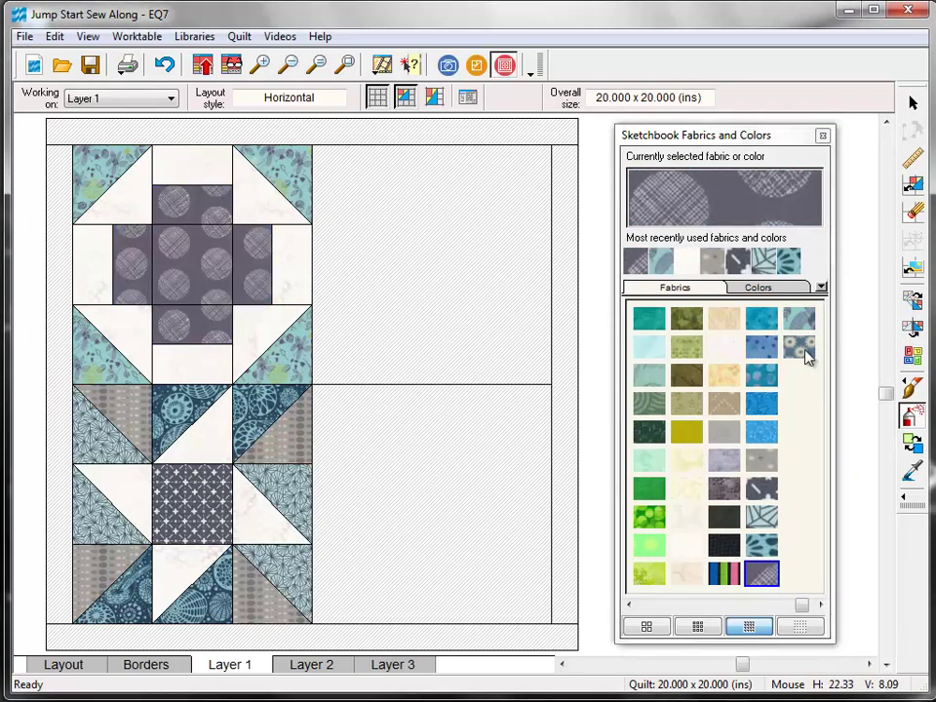
Step: Paint the top block's centre square with the blue dotted fabric
left_click(912, 388)
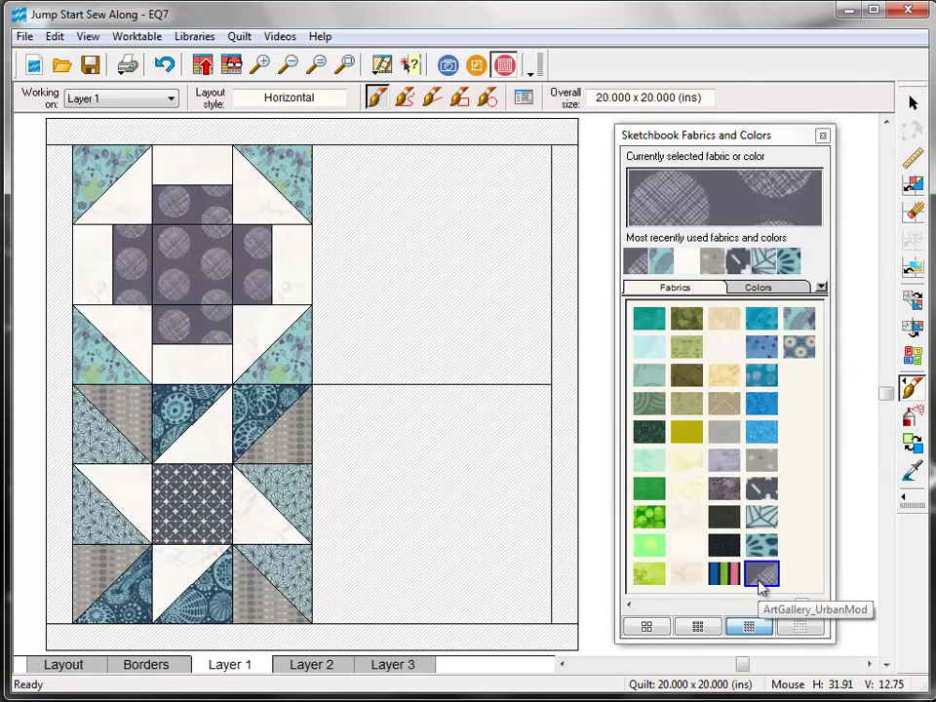
left_click(797, 350)
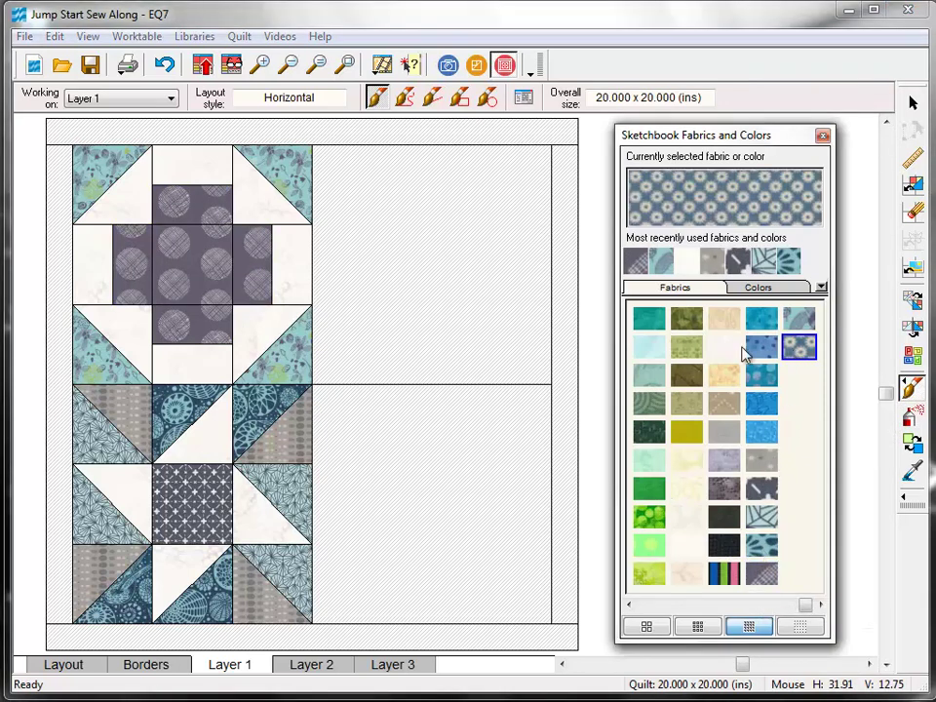
left_click(193, 263)
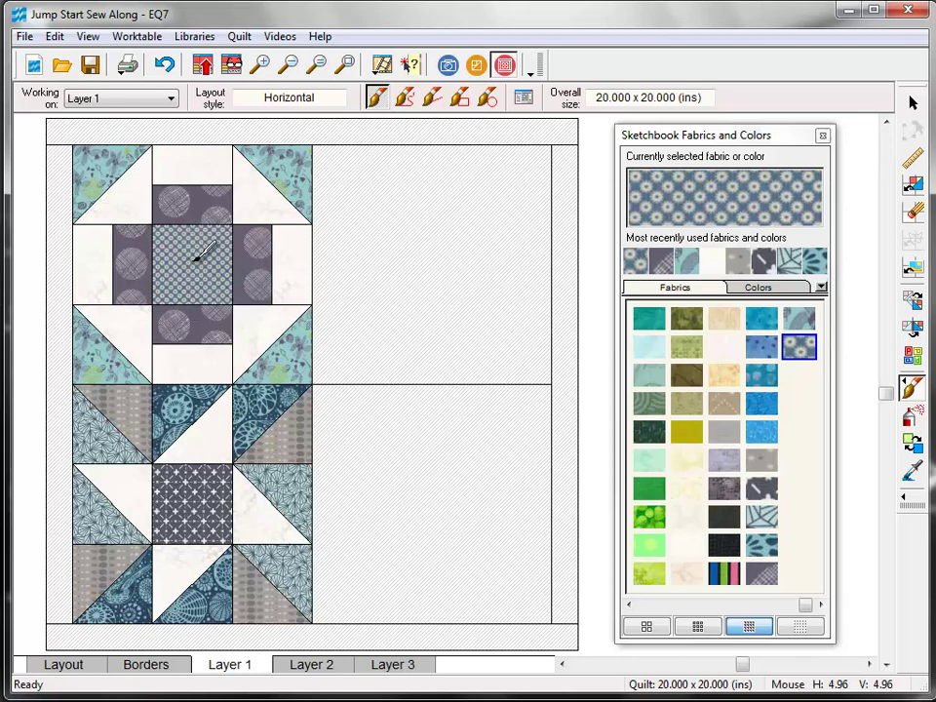
Step: Add the recoloured quilt to the Sketchbook and open Print Templates for the Eccentric Star block
left_click(201, 64)
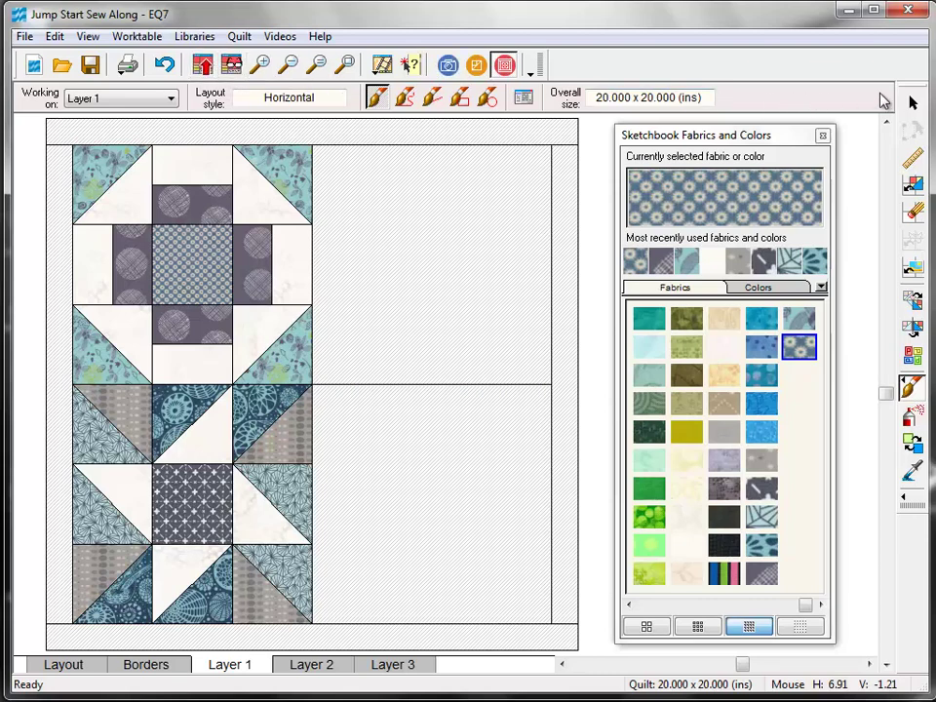
left_click(914, 103)
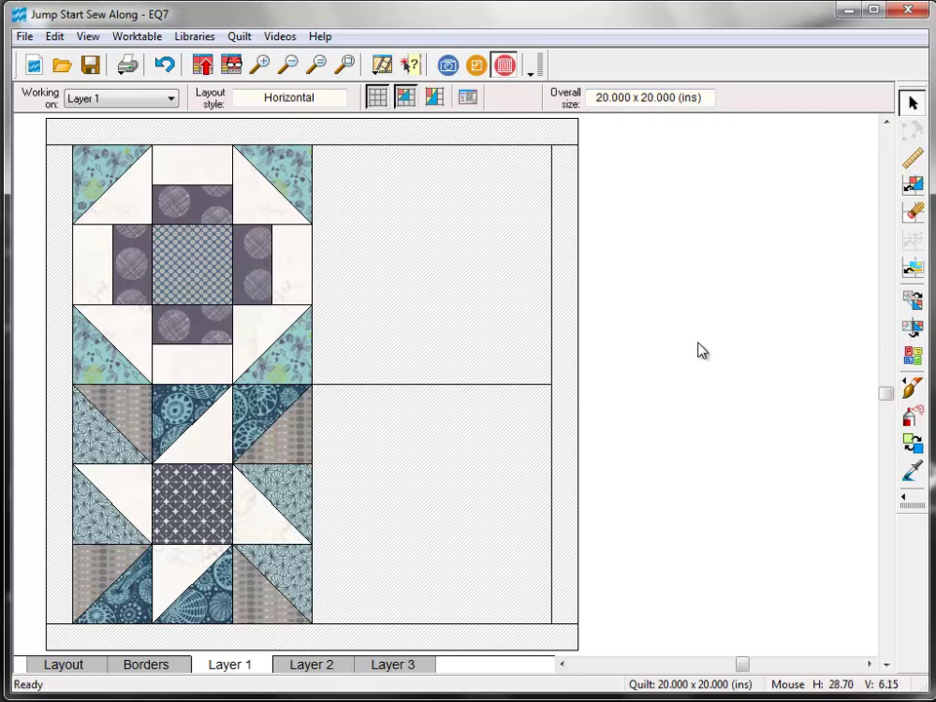
left_click(183, 509)
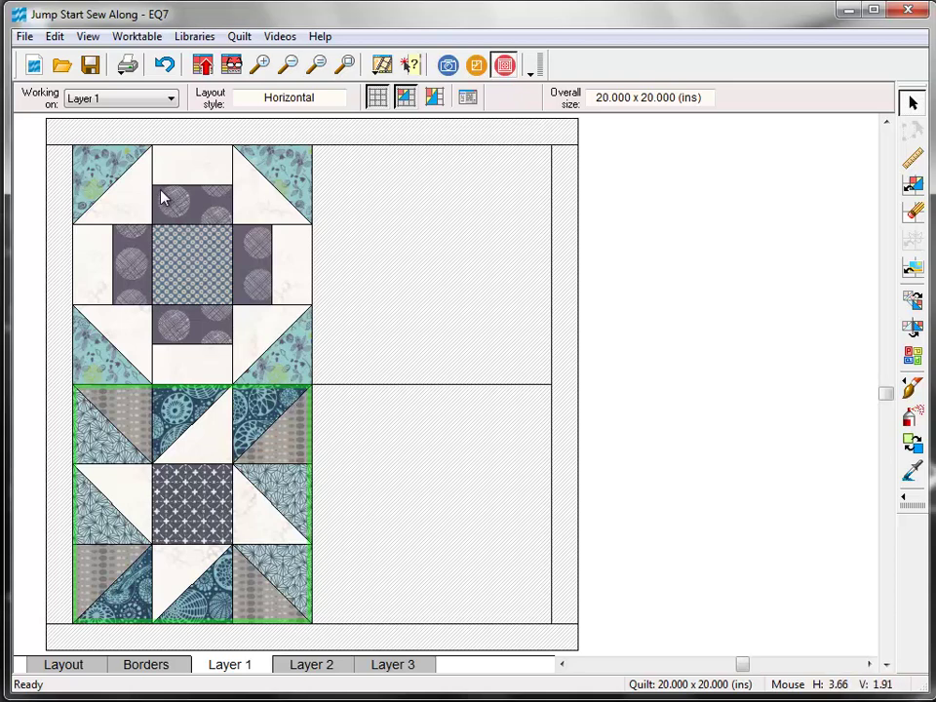
left_click(128, 73)
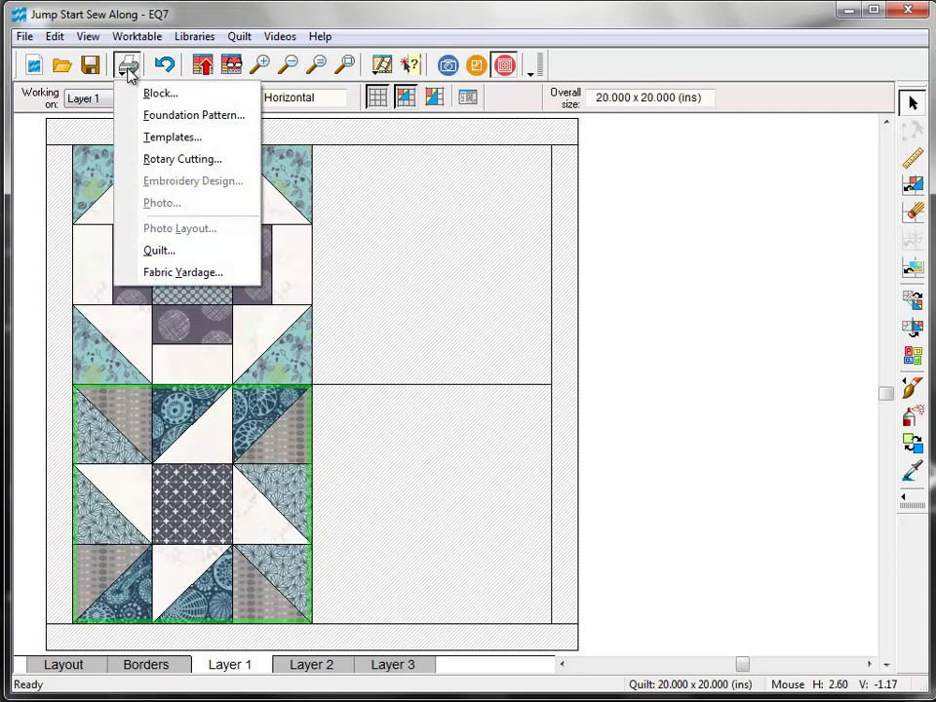
left_click(216, 141)
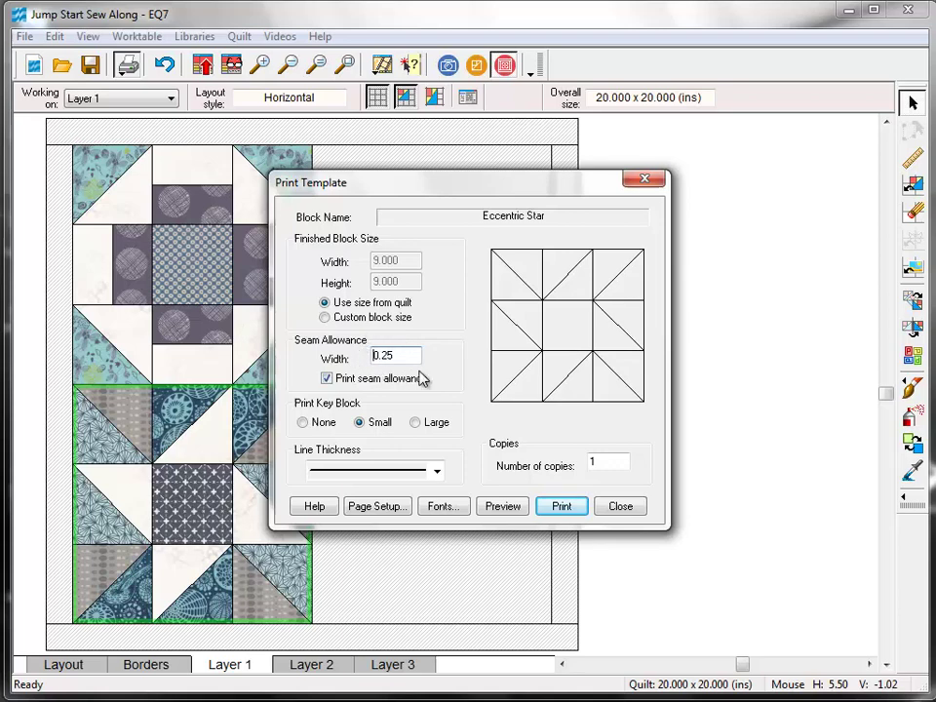
Step: Preview the Eccentric Star templates and move square template B beside the key block
left_click(525, 507)
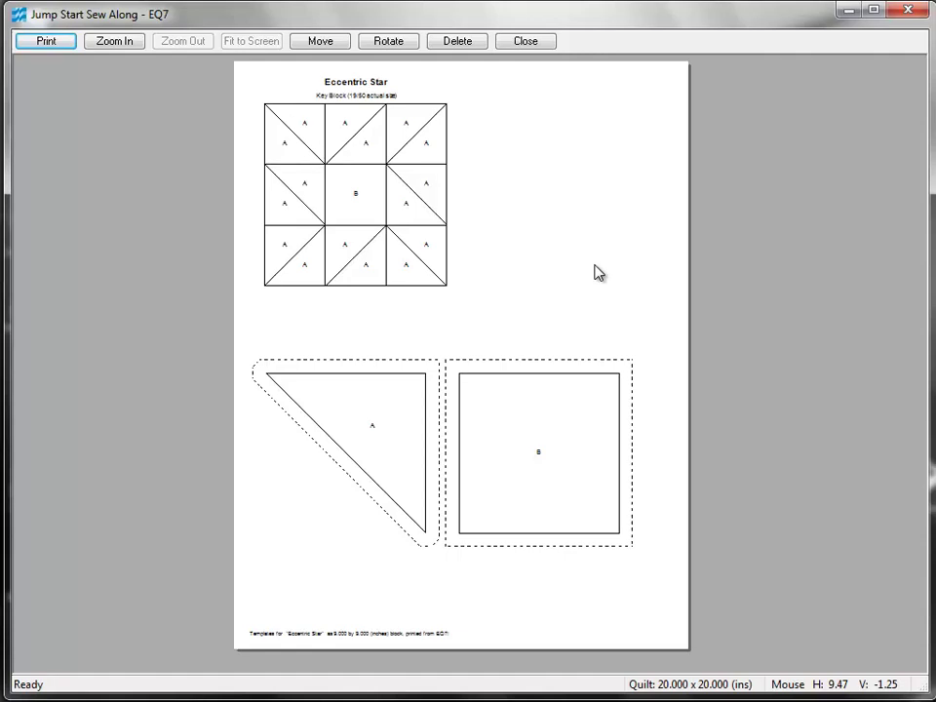
left_click(343, 50)
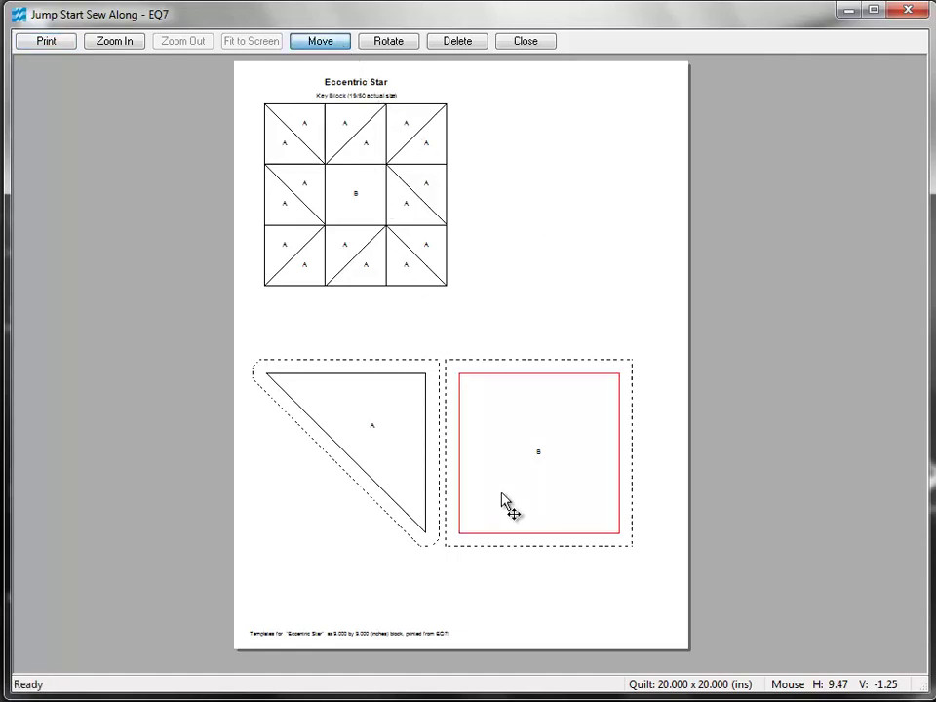
left_click_drag(501, 494, 513, 222)
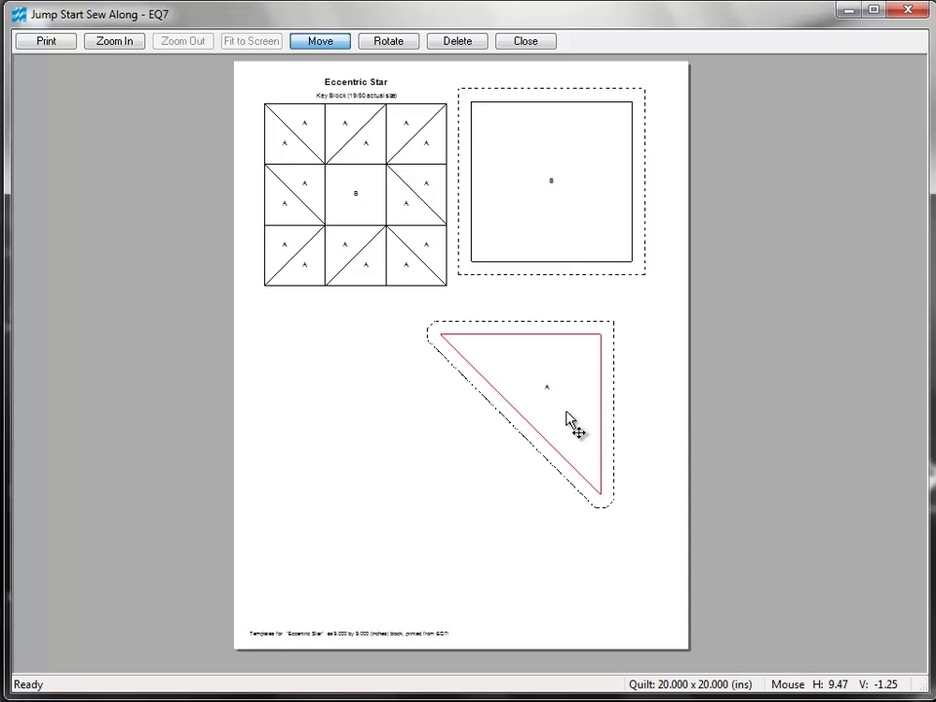
Step: Delete triangle template A from the page and close the preview
left_click(476, 43)
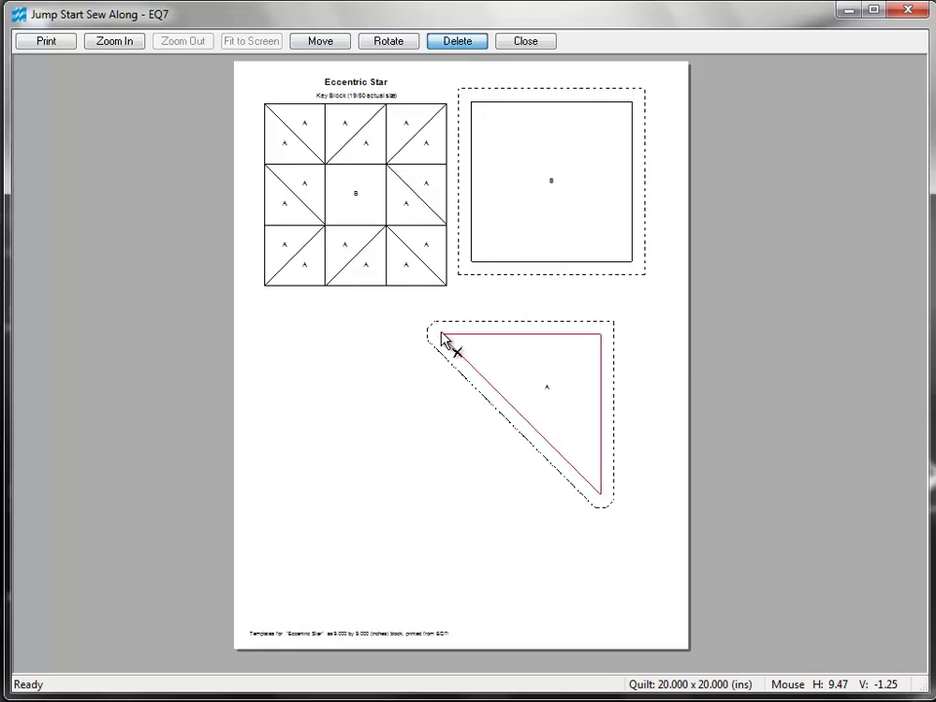
left_click(529, 358)
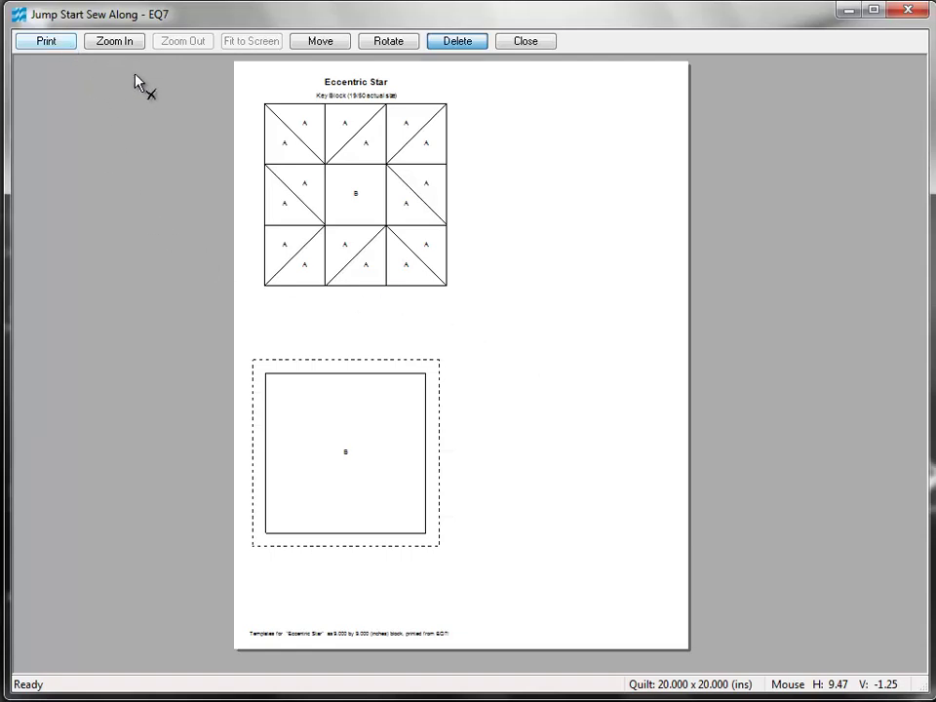
left_click(546, 42)
Step: Dismiss the Print Template dialog without printing and save the quilt project
left_click(620, 506)
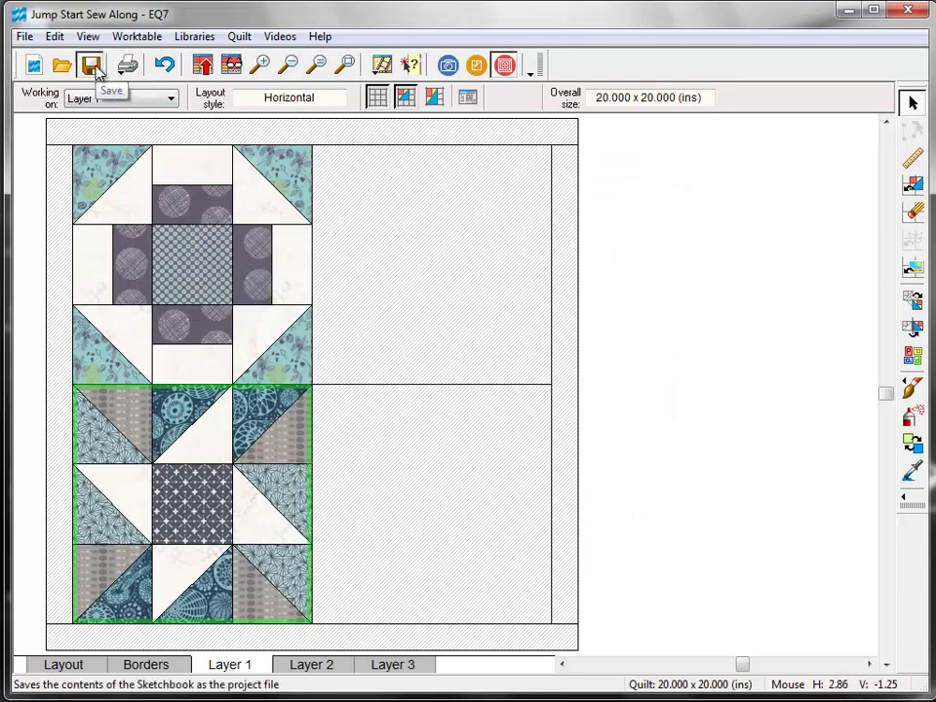
left_click(96, 71)
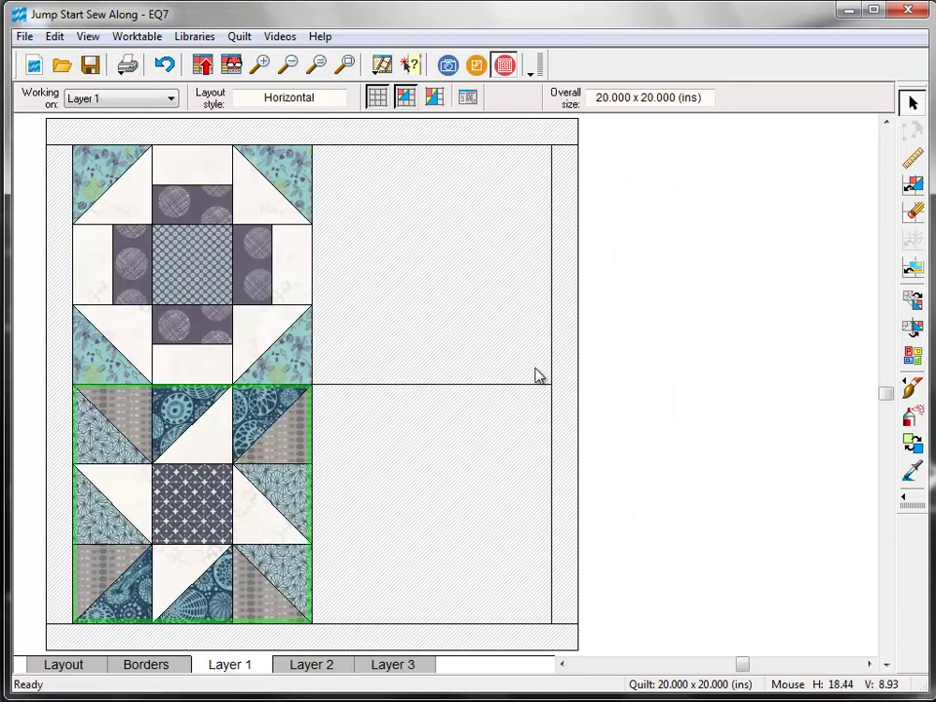